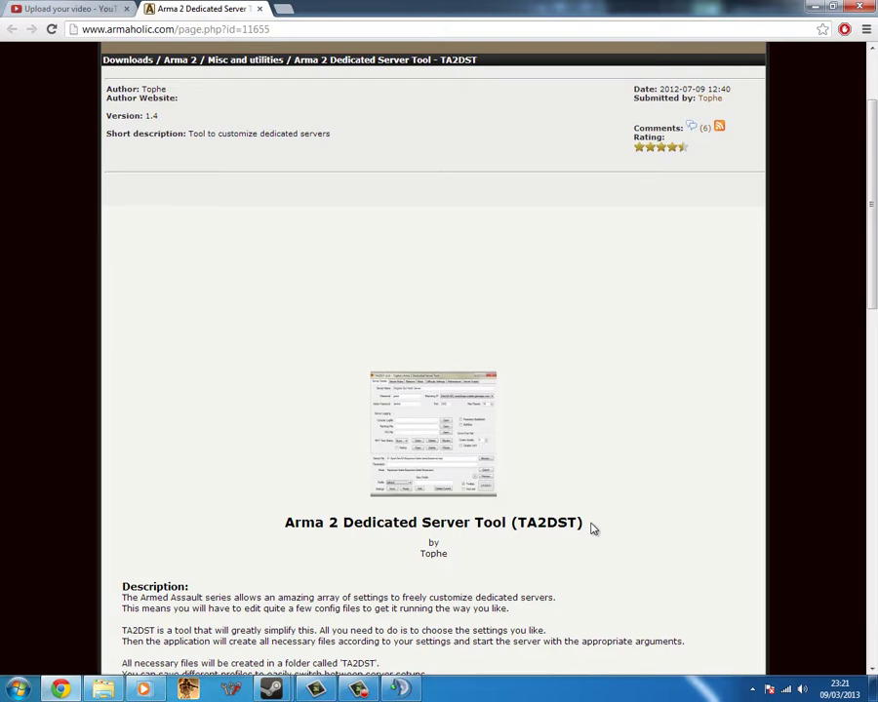
- Switch to Windows Explorer and expand Local Disk (C:) in the folder tree down to the contents of Program Files (x86)
{"action": "mouse_move", "coordinate": [108, 690]}
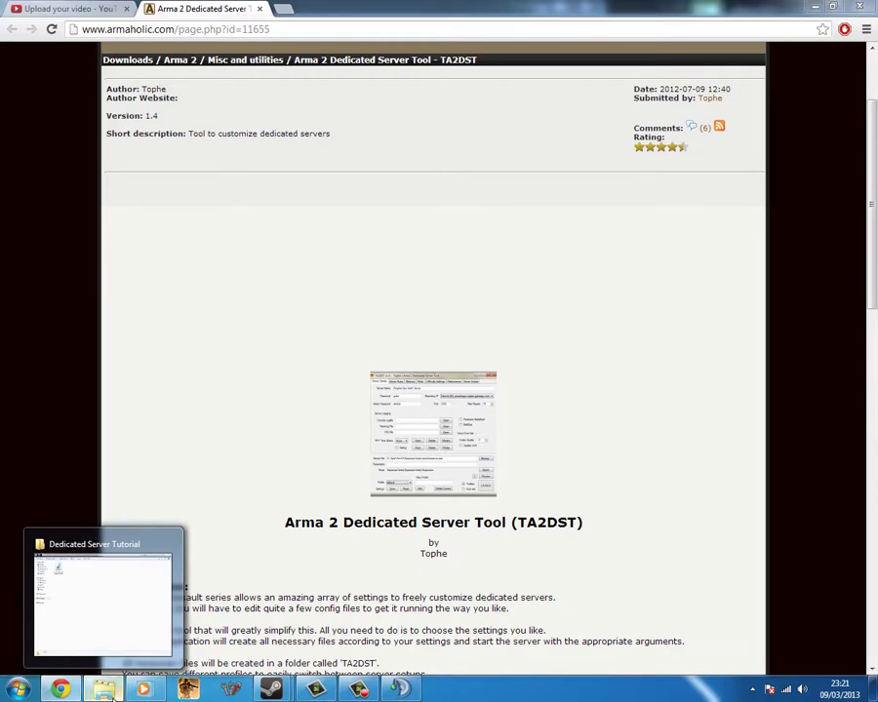
{"action": "left_click", "coordinate": [103, 600]}
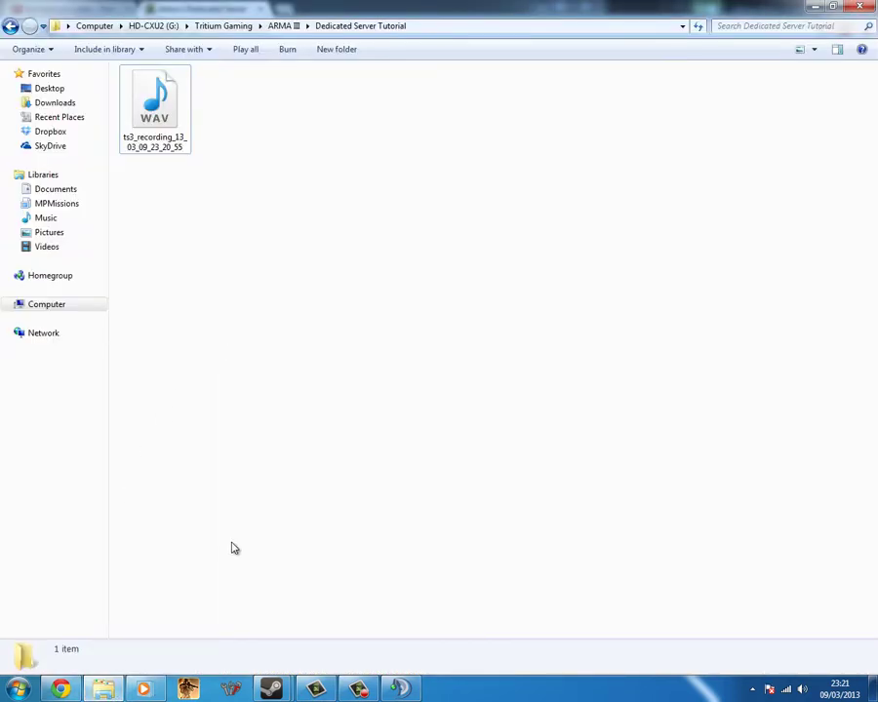
{"action": "left_click", "coordinate": [9, 304]}
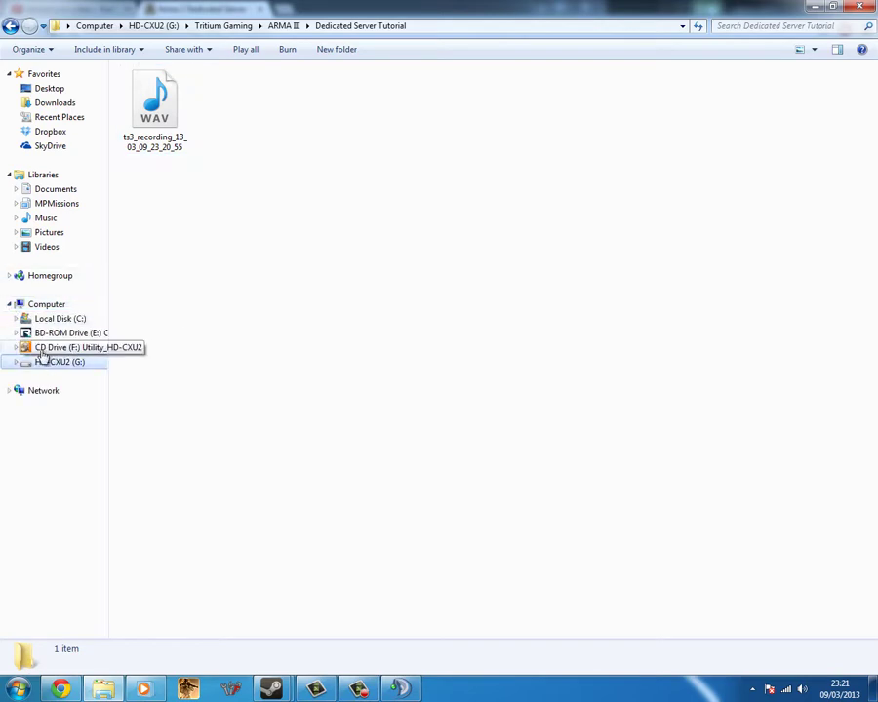
{"action": "left_click", "coordinate": [15, 318]}
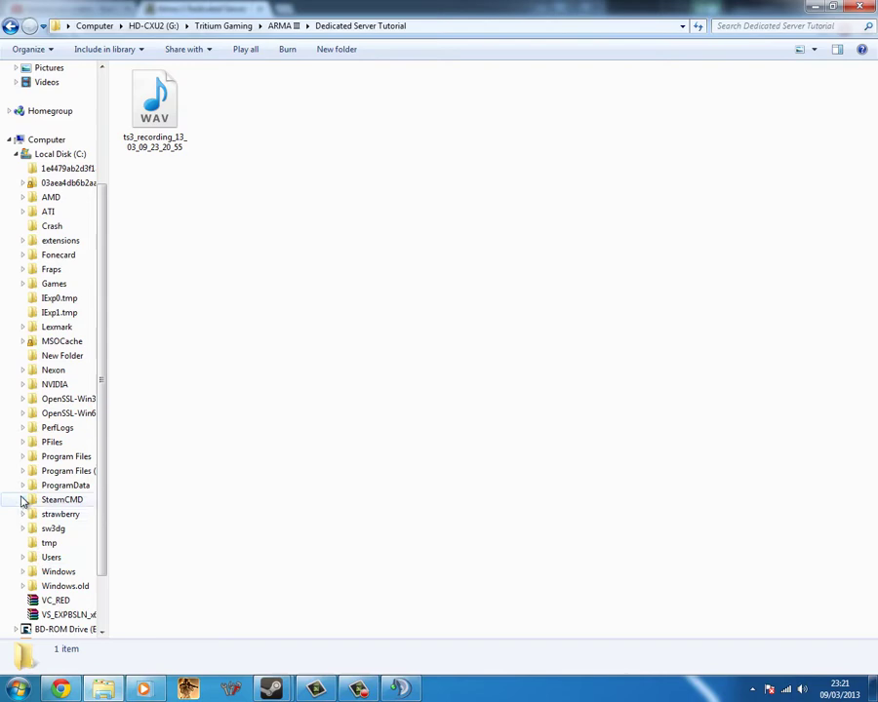
{"action": "left_click", "coordinate": [23, 456]}
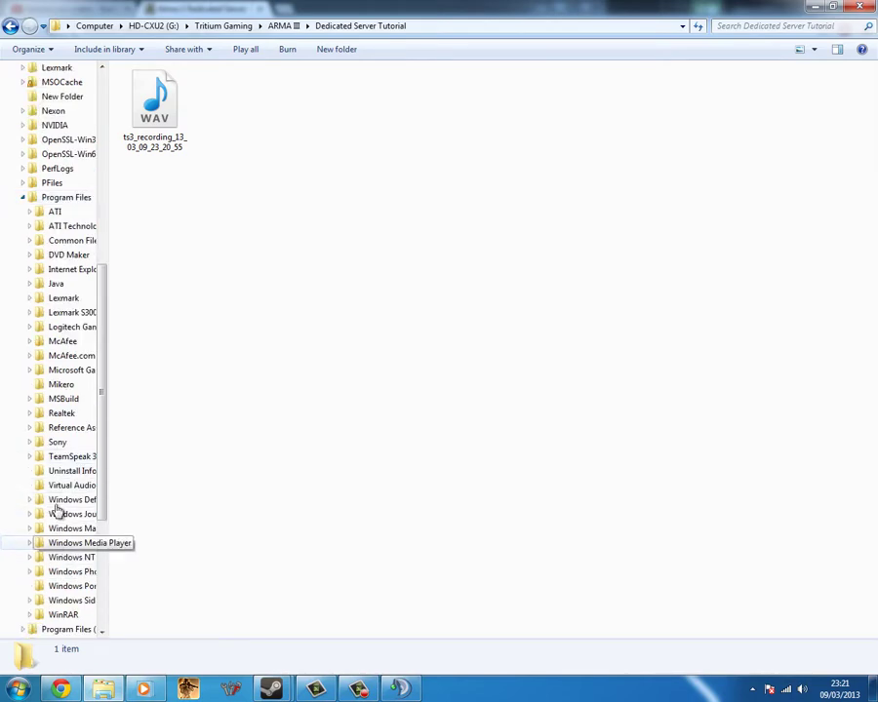
{"action": "left_click_drag", "start_coordinate": [107, 406], "coordinate": [98, 482]}
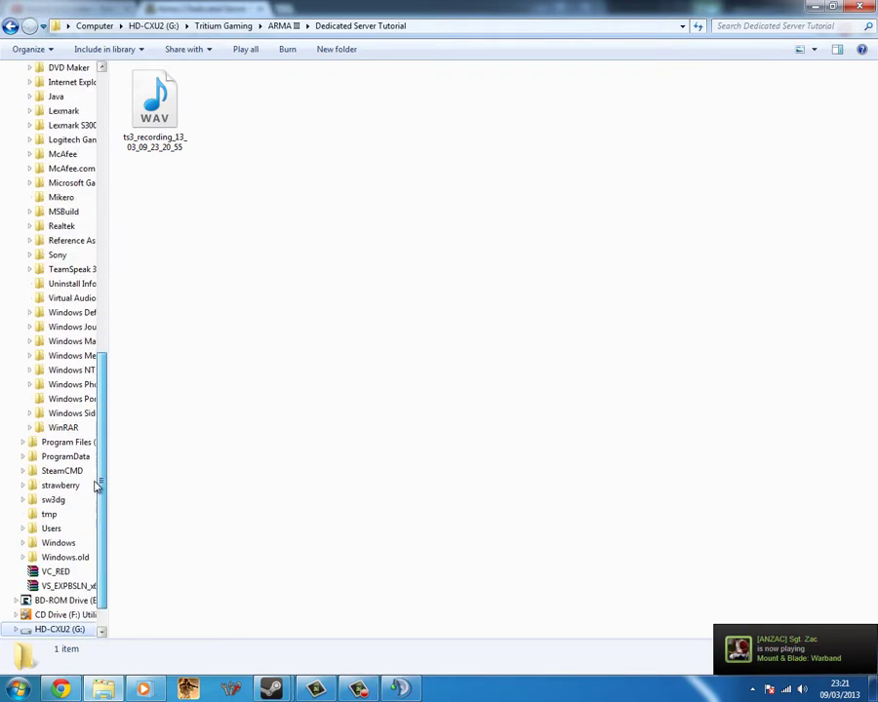
{"action": "left_click", "coordinate": [28, 444]}
{"action": "scroll", "coordinate": [29, 430], "scroll_direction": "down", "scroll_amount": 7}
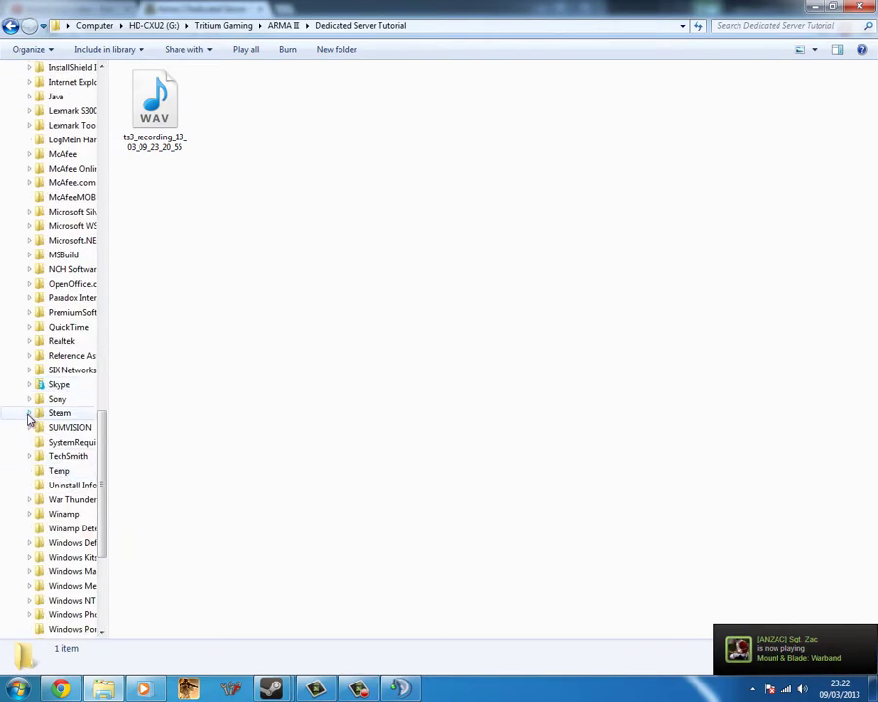
- Open the Arma 3 game folder inside Steam\steamapps\common
{"action": "left_click", "coordinate": [30, 417]}
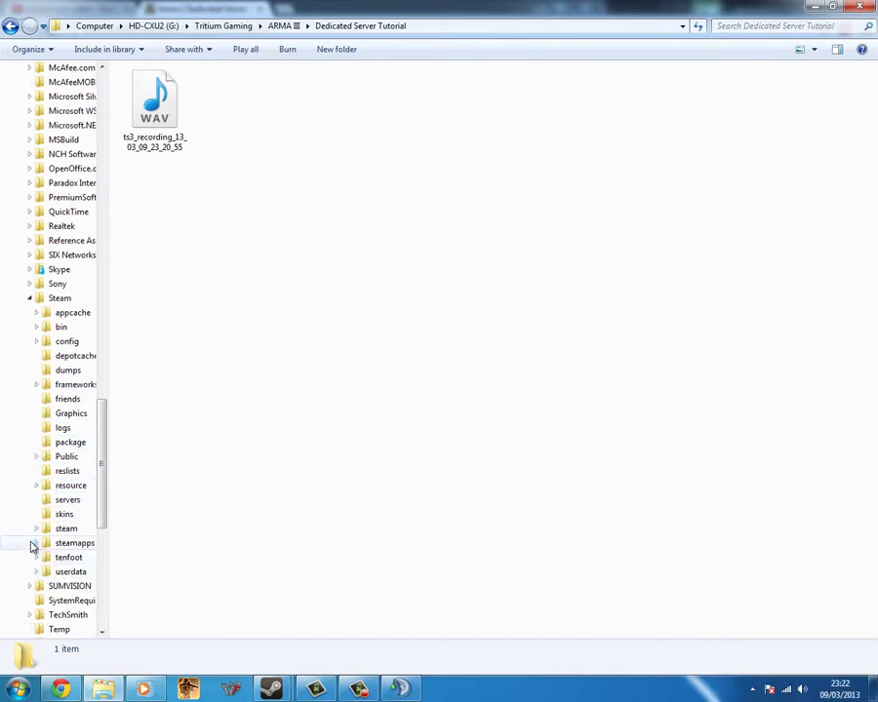
{"action": "left_click", "coordinate": [36, 543]}
{"action": "left_click", "coordinate": [42, 559]}
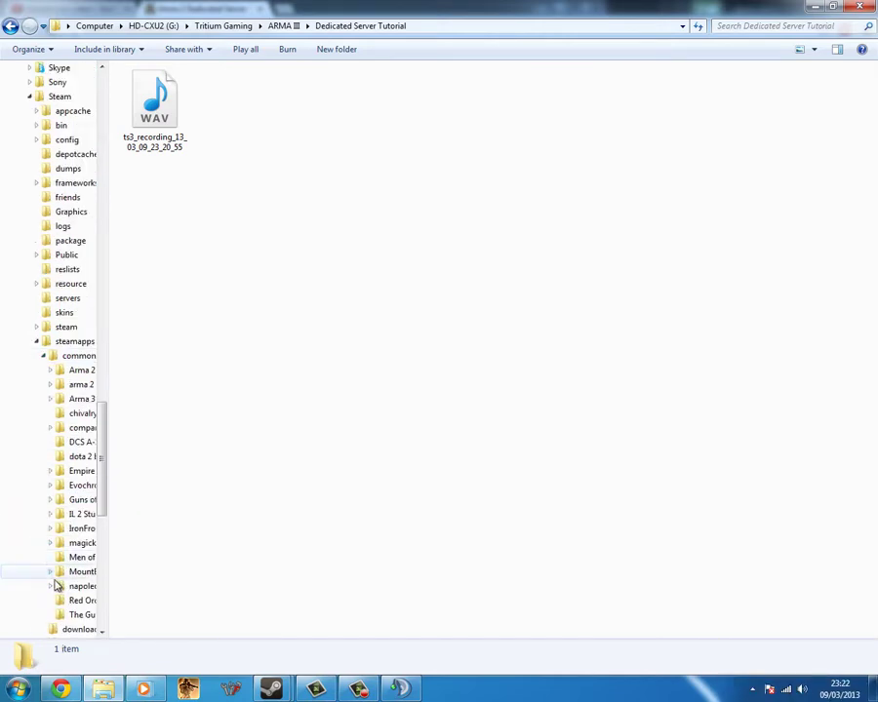
{"action": "left_click", "coordinate": [50, 400]}
{"action": "left_click", "coordinate": [71, 400]}
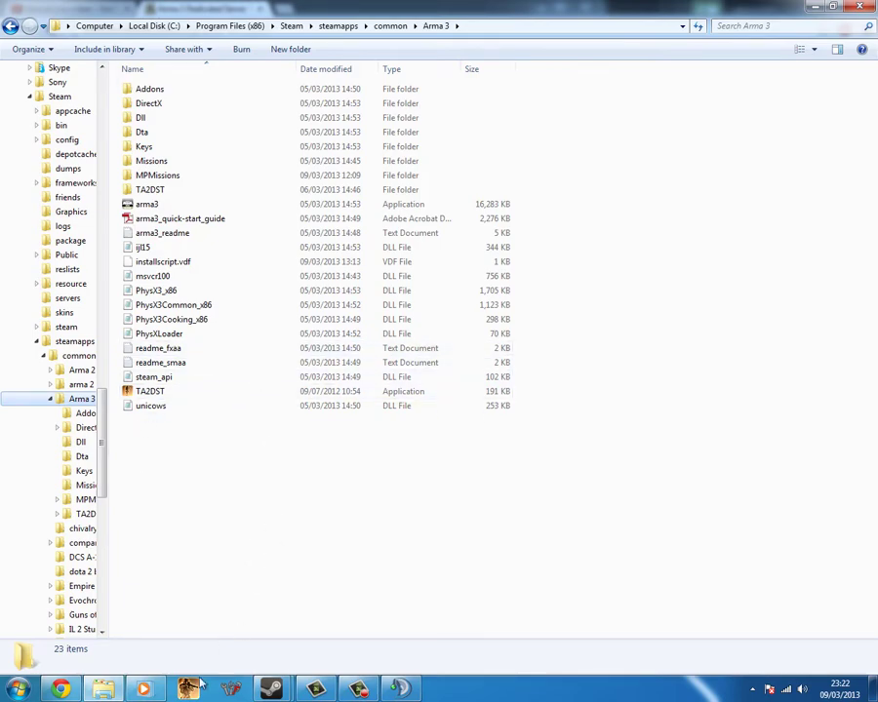
- Switch to Chrome and examine the Arma 2 Dedicated Server Tool page, including its description, installation notes and changelog
{"action": "left_click", "coordinate": [61, 688]}
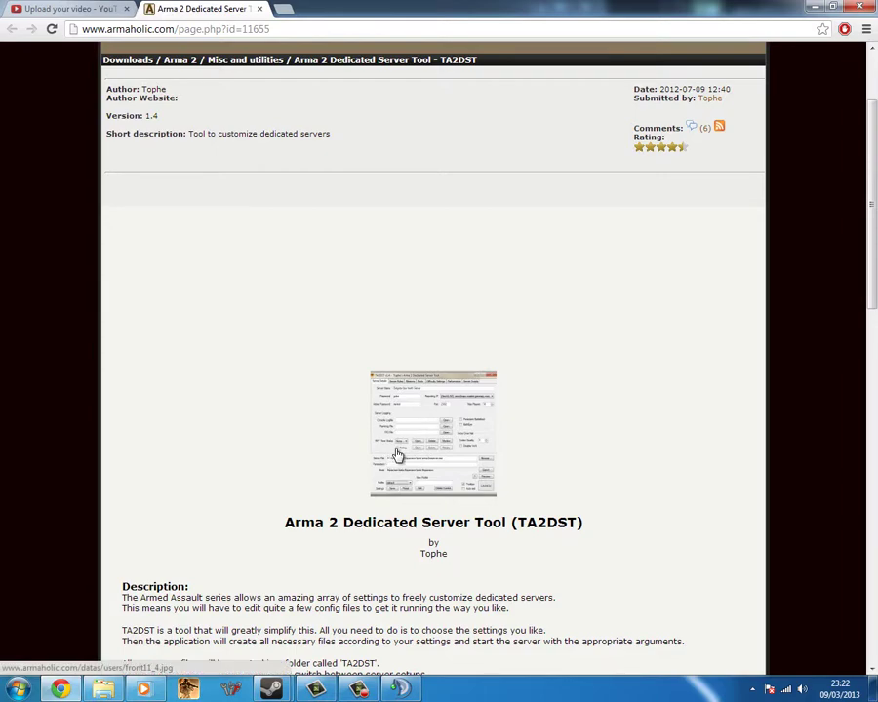
{"action": "scroll", "coordinate": [398, 452], "scroll_direction": "down", "scroll_amount": 2}
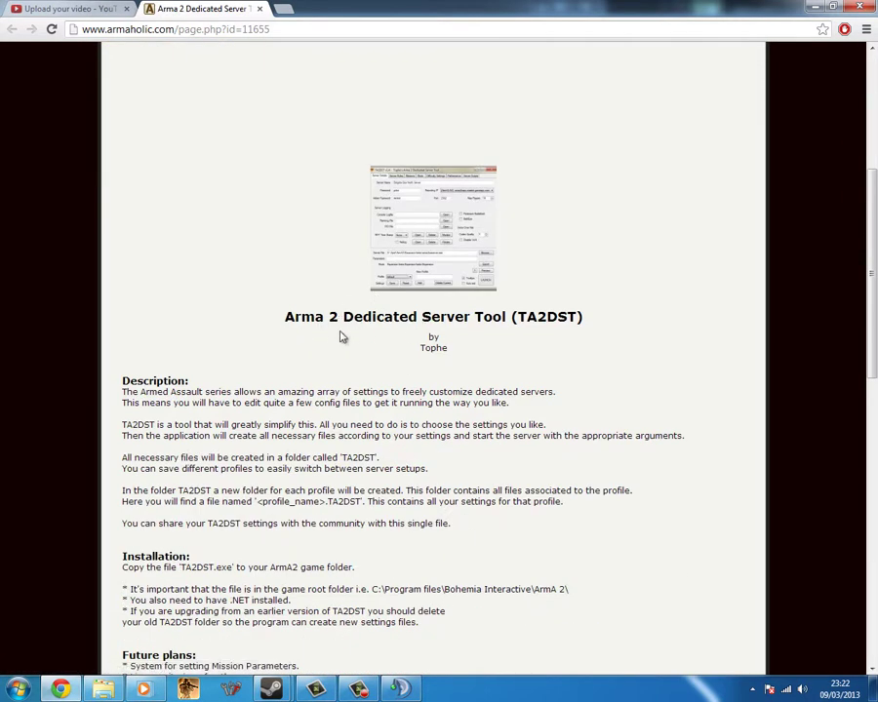
{"action": "scroll", "coordinate": [485, 314], "scroll_direction": "up", "scroll_amount": 2}
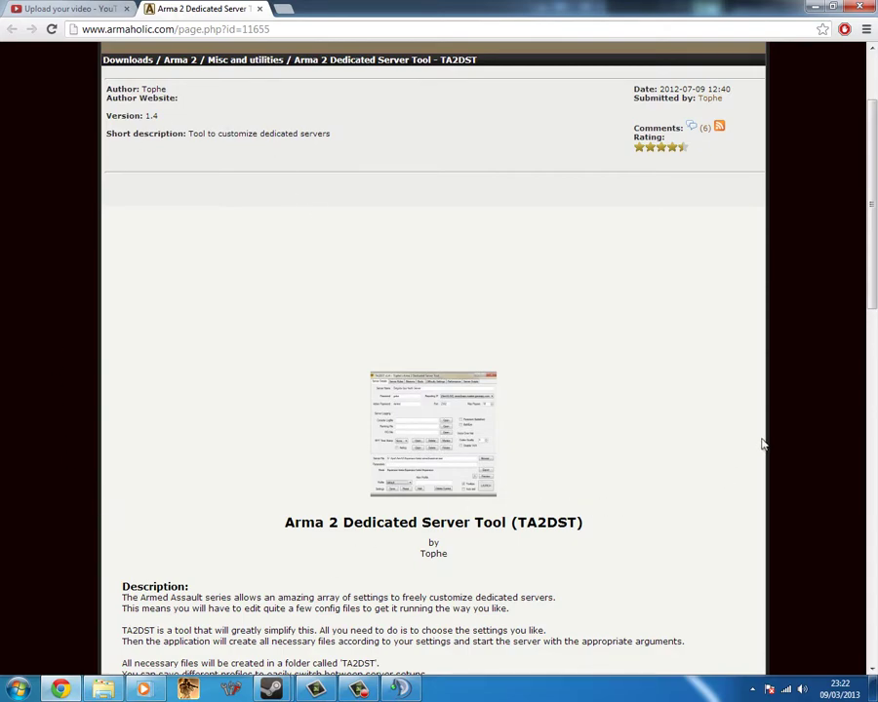
{"action": "scroll", "coordinate": [615, 436], "scroll_direction": "down", "scroll_amount": 5}
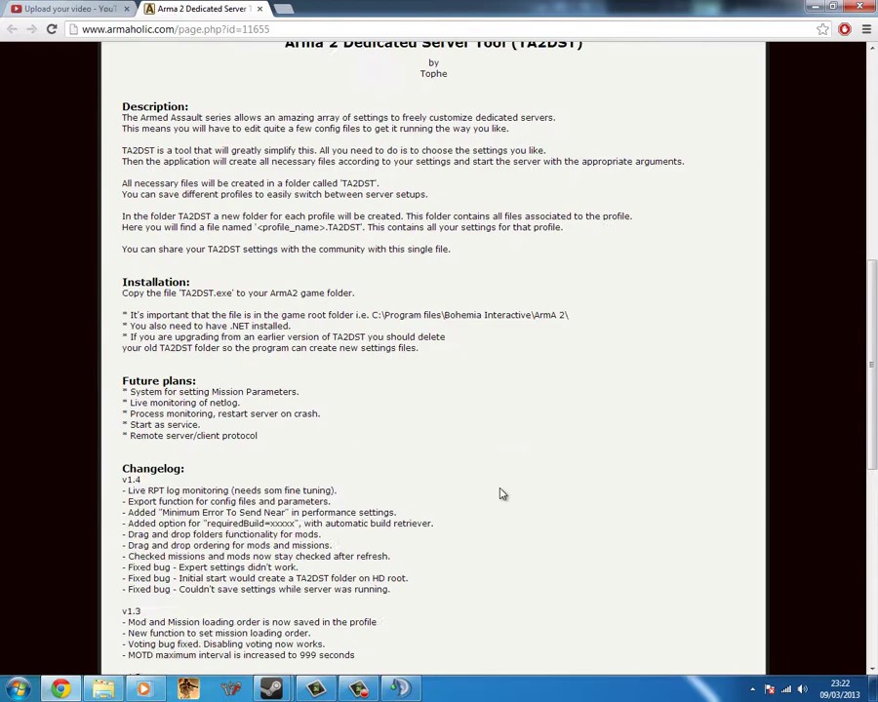
{"action": "scroll", "coordinate": [488, 502], "scroll_direction": "up", "scroll_amount": 4}
{"action": "scroll", "coordinate": [469, 512], "scroll_direction": "up", "scroll_amount": 2}
{"action": "scroll", "coordinate": [469, 502], "scroll_direction": "down", "scroll_amount": 7}
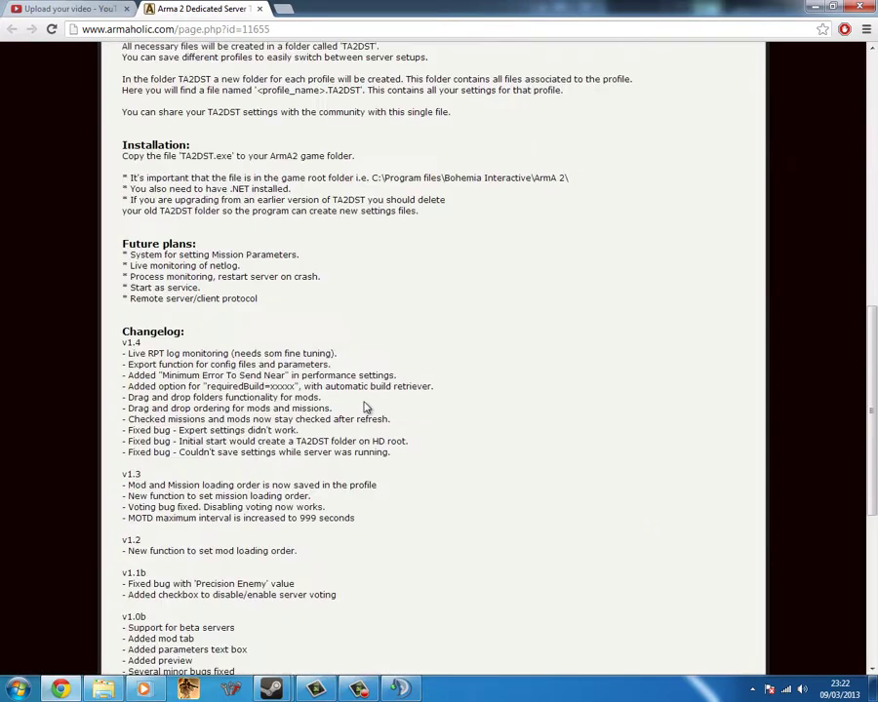
{"action": "scroll", "coordinate": [337, 375], "scroll_direction": "up", "scroll_amount": 1}
{"action": "scroll", "coordinate": [297, 188], "scroll_direction": "up", "scroll_amount": 5}
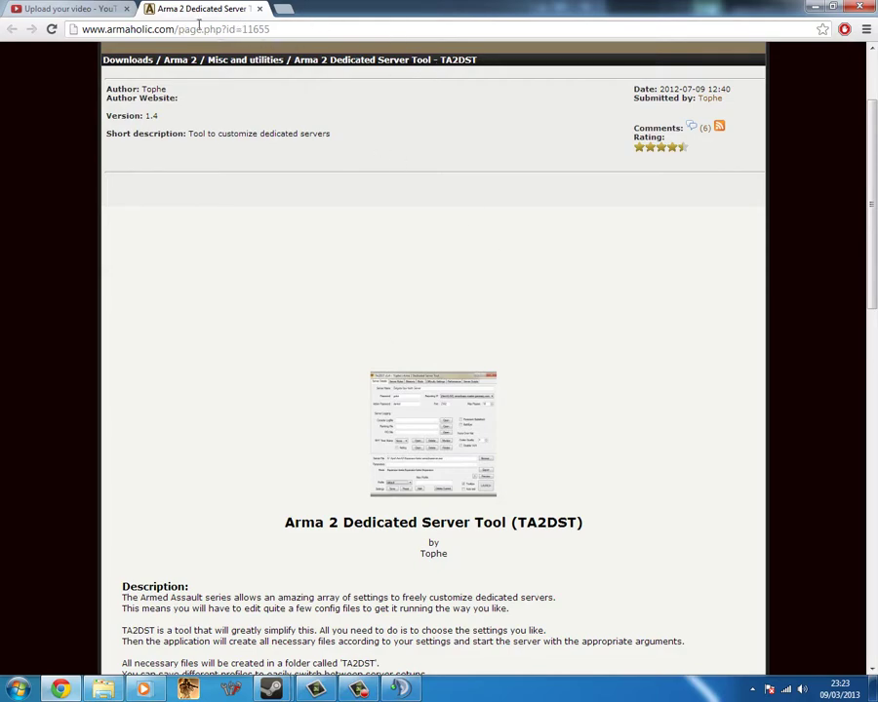
- Download the Arma 2 Dedicated Server Tool - TA2DST archive from FTP #1
{"action": "scroll", "coordinate": [290, 293], "scroll_direction": "down", "scroll_amount": 7}
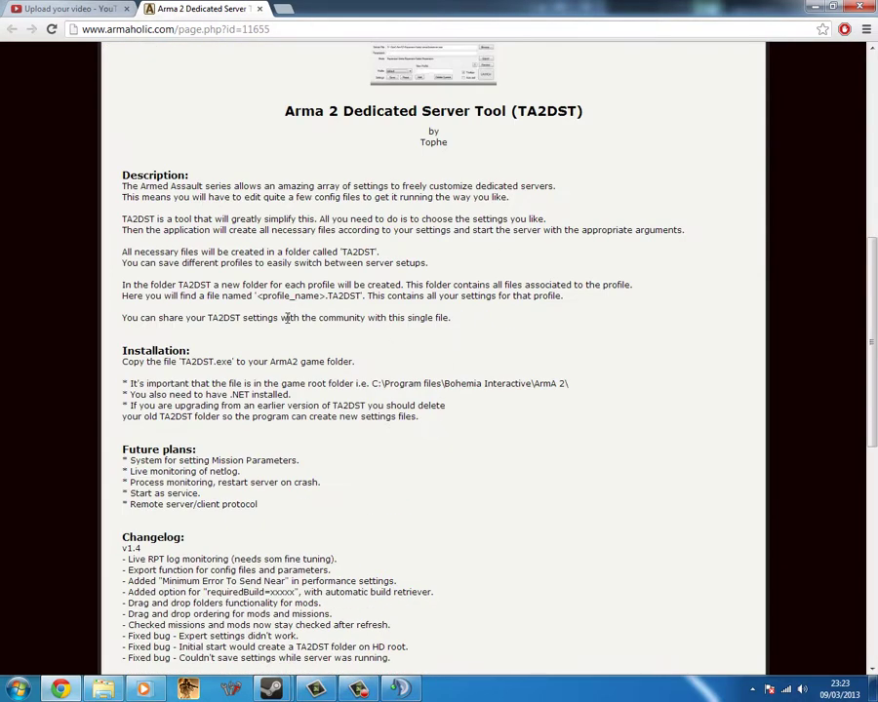
{"action": "scroll", "coordinate": [286, 334], "scroll_direction": "down", "scroll_amount": 3}
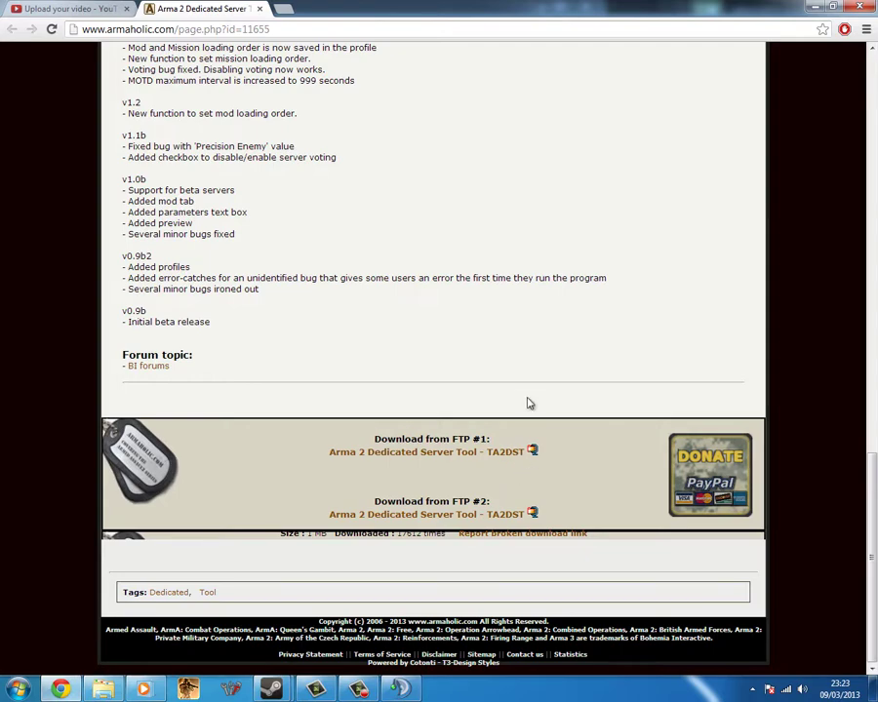
{"action": "left_click", "coordinate": [466, 452]}
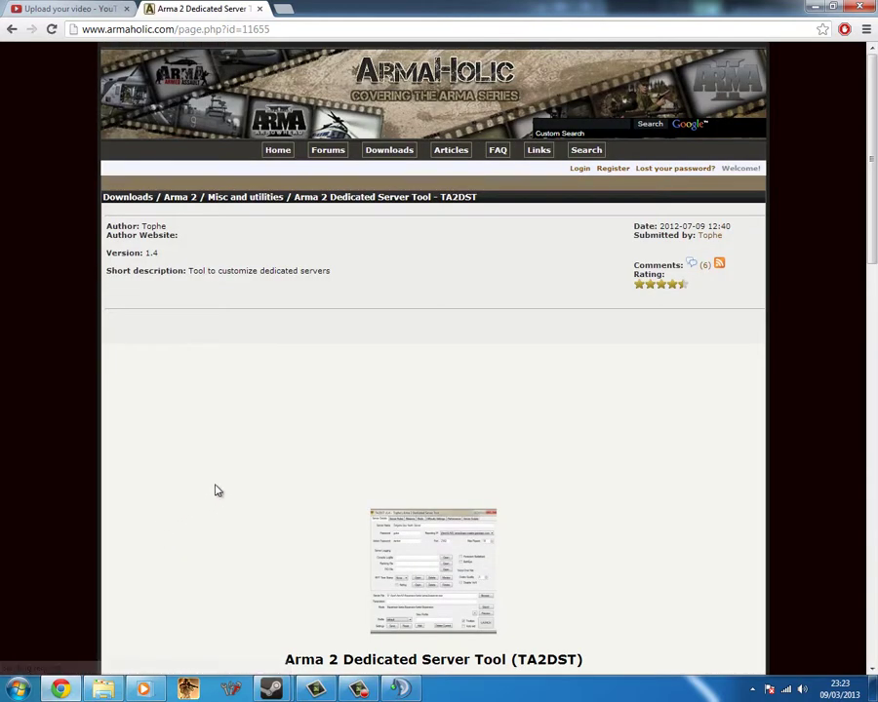
{"action": "scroll", "coordinate": [216, 493], "scroll_direction": "down", "scroll_amount": 5}
{"action": "scroll", "coordinate": [217, 498], "scroll_direction": "down", "scroll_amount": 10}
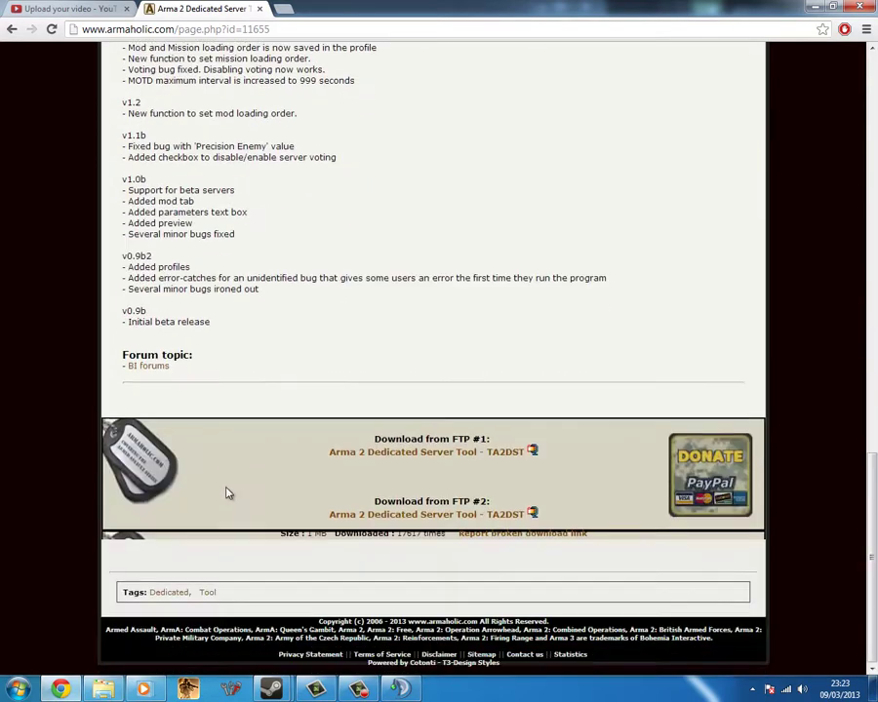
{"action": "left_click", "coordinate": [365, 452]}
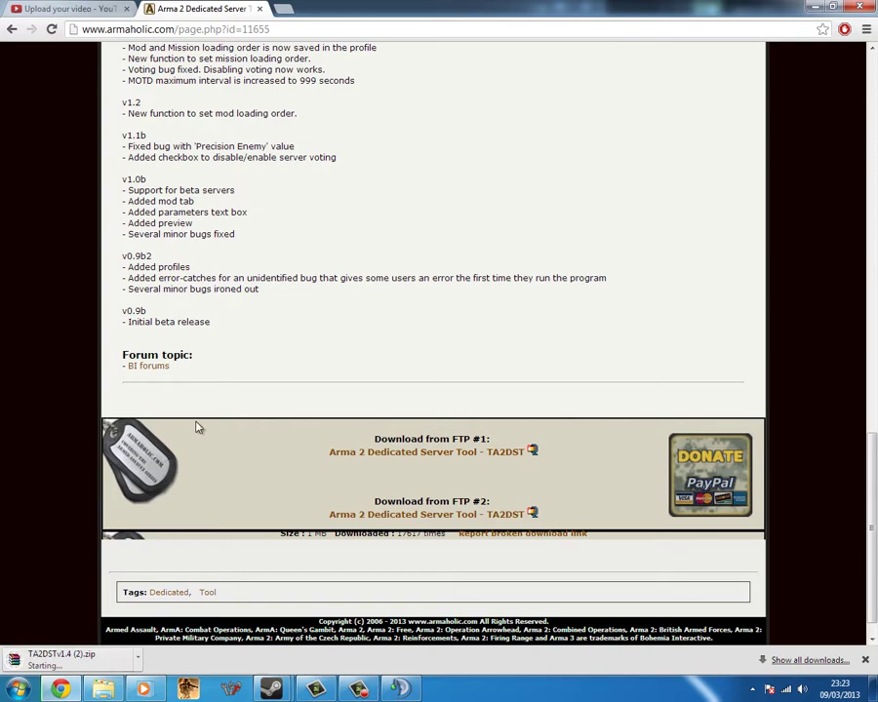
- Open the downloaded TA2DSTv1.4 archive in WinRAR, enter its TA2DST v1.4 folder and dismiss the licence reminder
{"action": "left_click", "coordinate": [89, 663]}
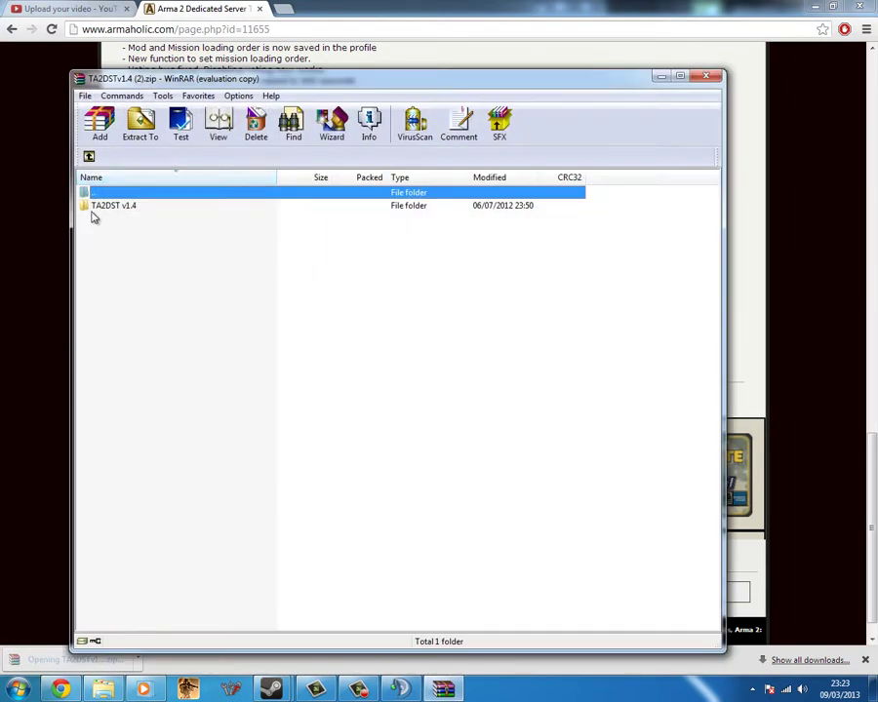
{"action": "double_click", "coordinate": [107, 209]}
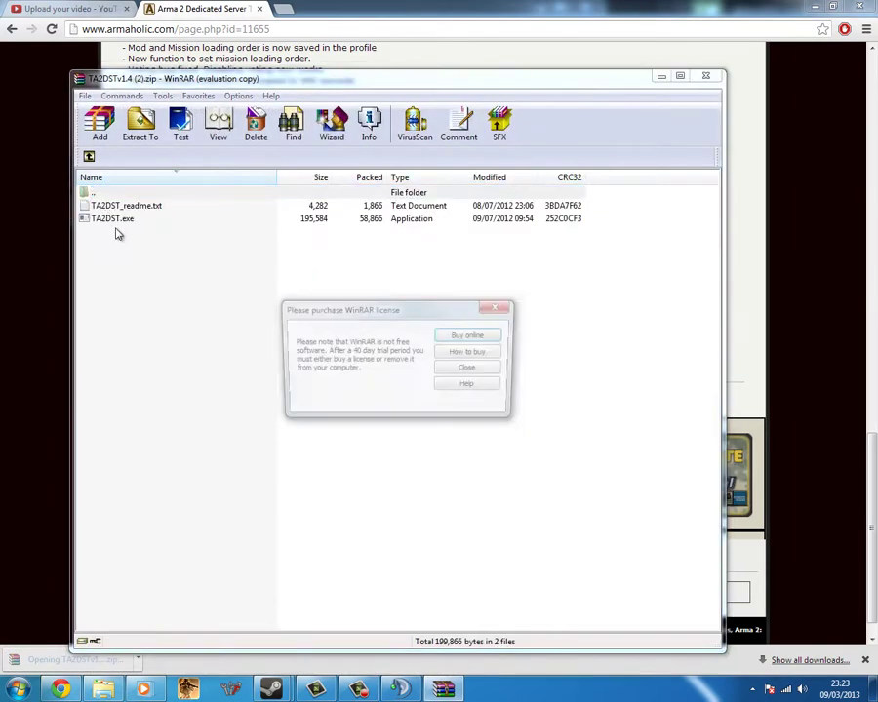
{"action": "left_click", "coordinate": [469, 370]}
- Extract TA2DST.exe to C:\Program Files (x86)\Steam\steamapps\common\Arma 3 and close the archive
{"action": "left_click", "coordinate": [144, 223]}
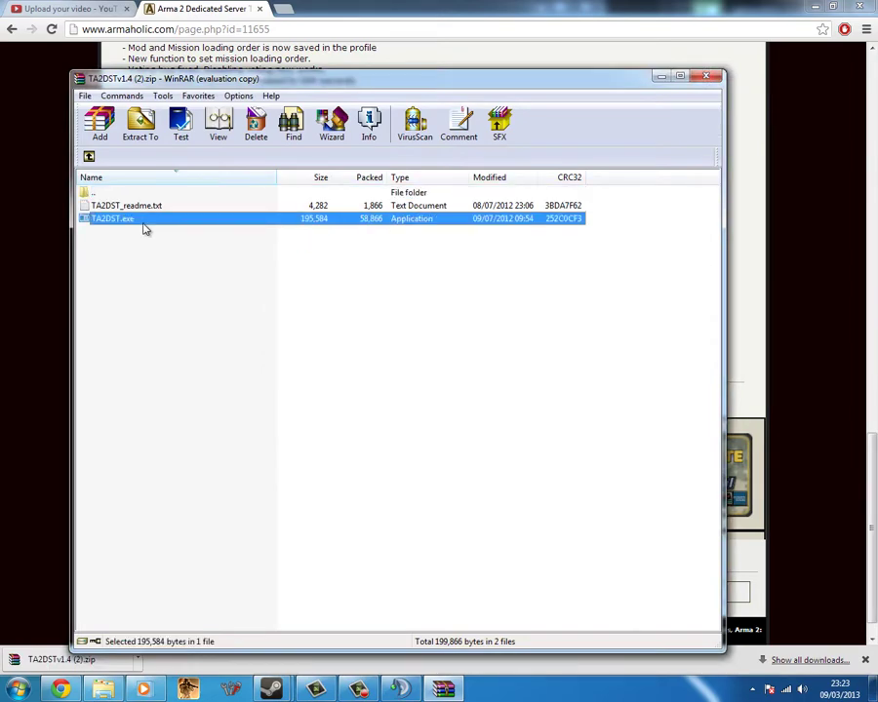
{"action": "left_click", "coordinate": [140, 127]}
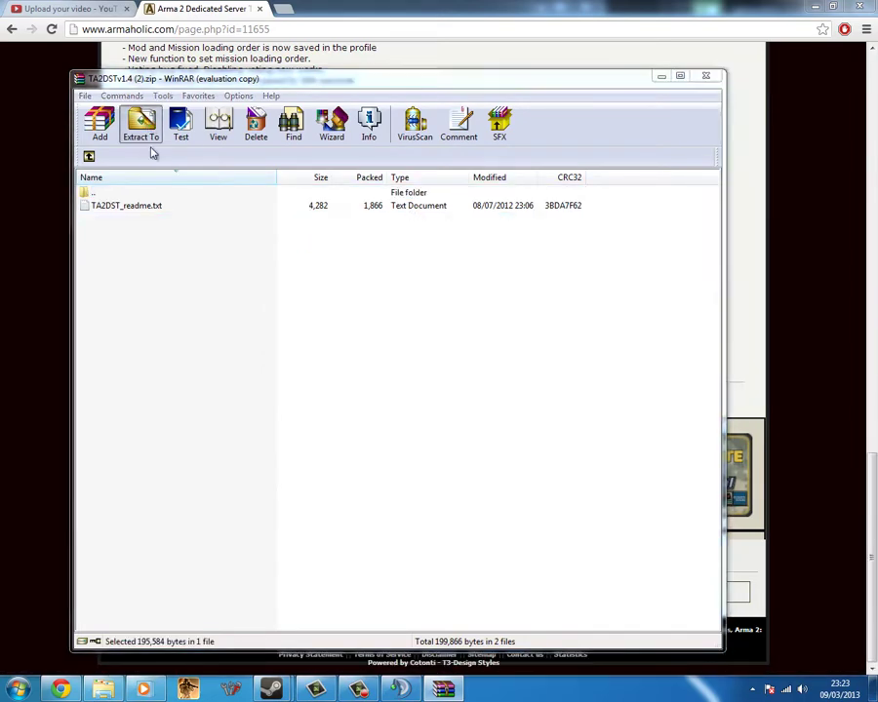
{"action": "left_click", "coordinate": [488, 264]}
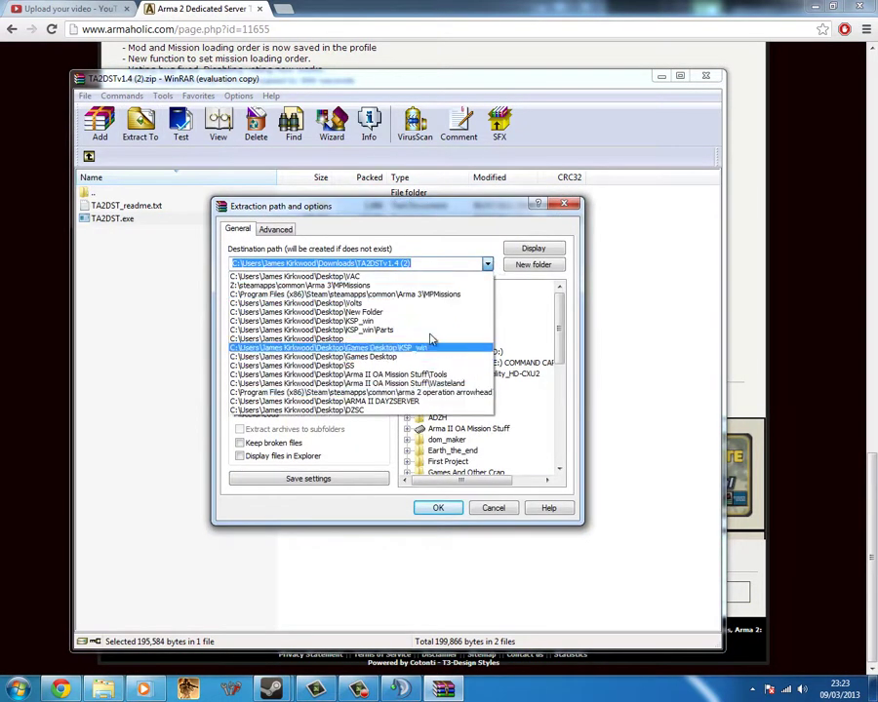
{"action": "left_click", "coordinate": [433, 293]}
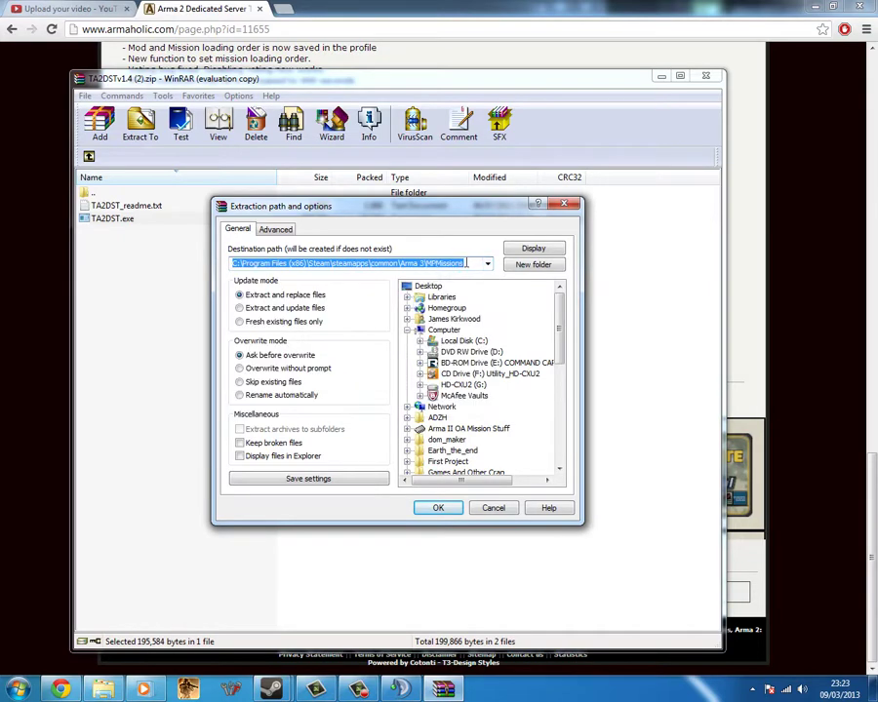
{"action": "left_click_drag", "start_coordinate": [466, 263], "coordinate": [434, 263]}
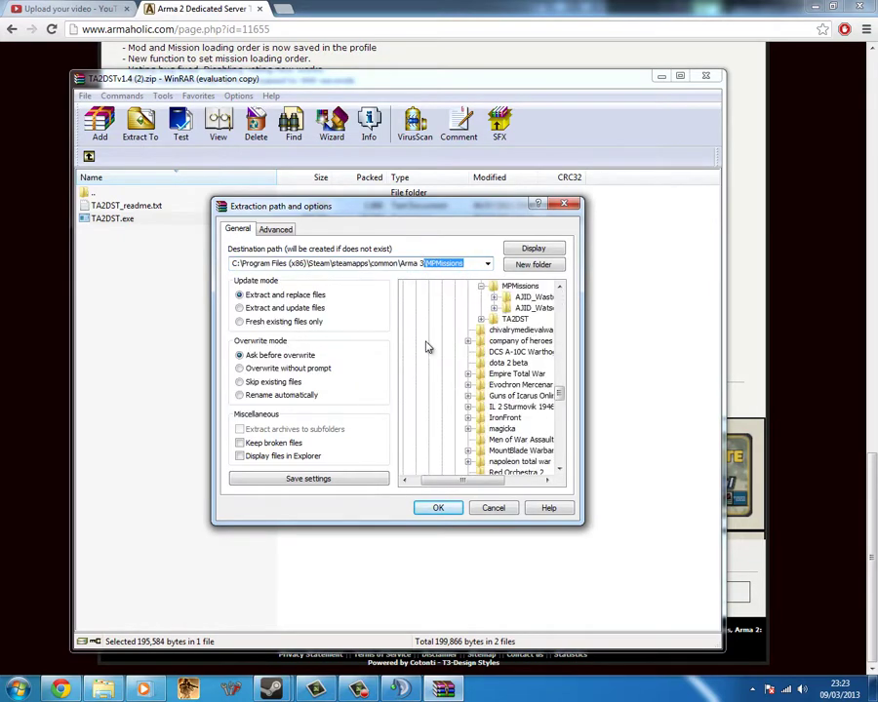
{"action": "key", "text": "BackSpace"}
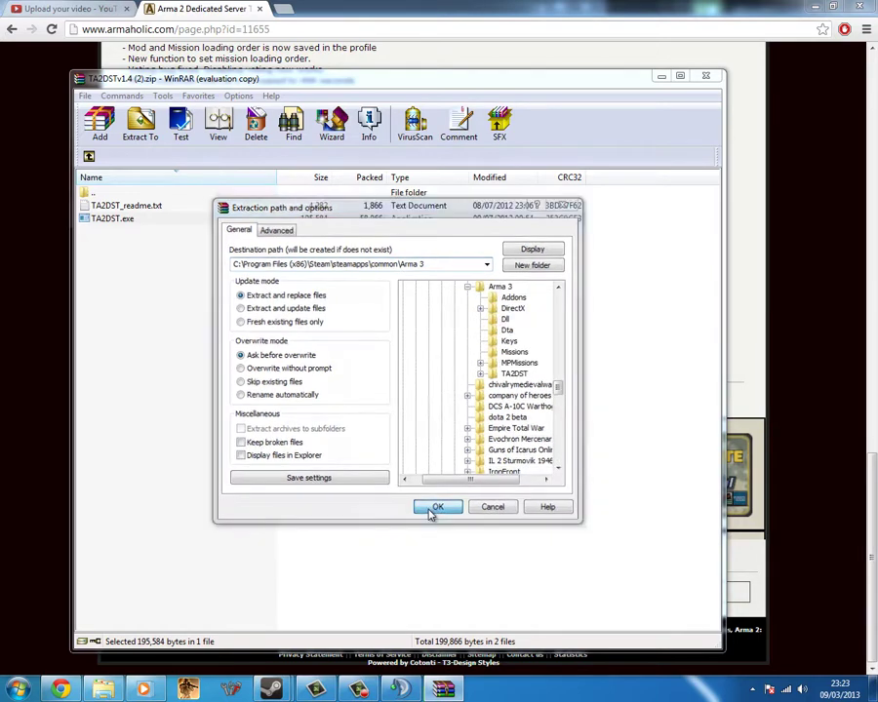
{"action": "left_click", "coordinate": [435, 509]}
{"action": "left_click", "coordinate": [369, 439]}
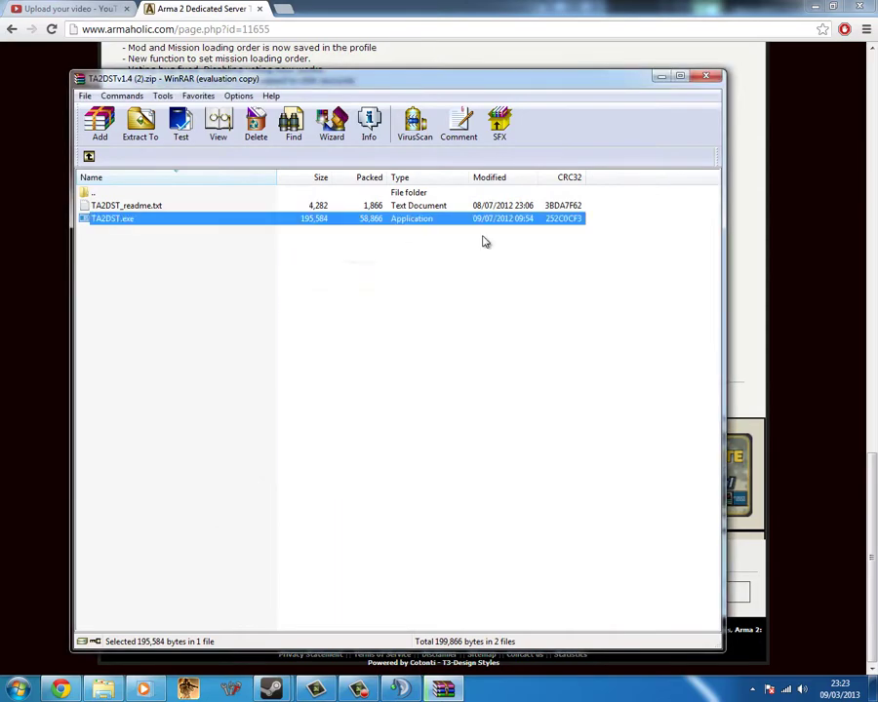
{"action": "left_click", "coordinate": [708, 76]}
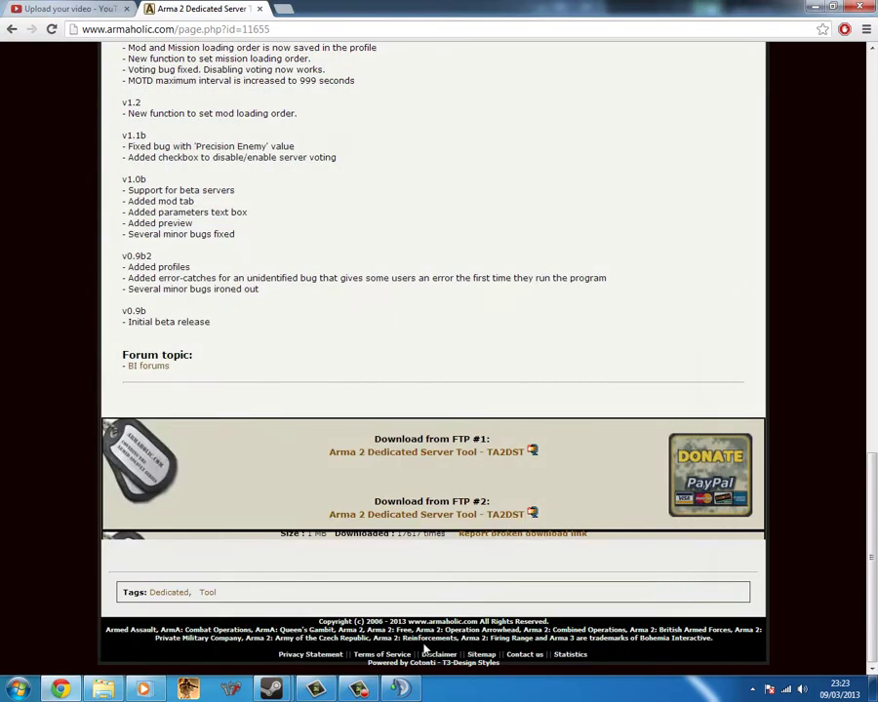
- Back in the Arma 3 folder in Windows Explorer, delete the existing TA2DST folder and launch the TA2DST application
{"action": "left_click", "coordinate": [146, 691]}
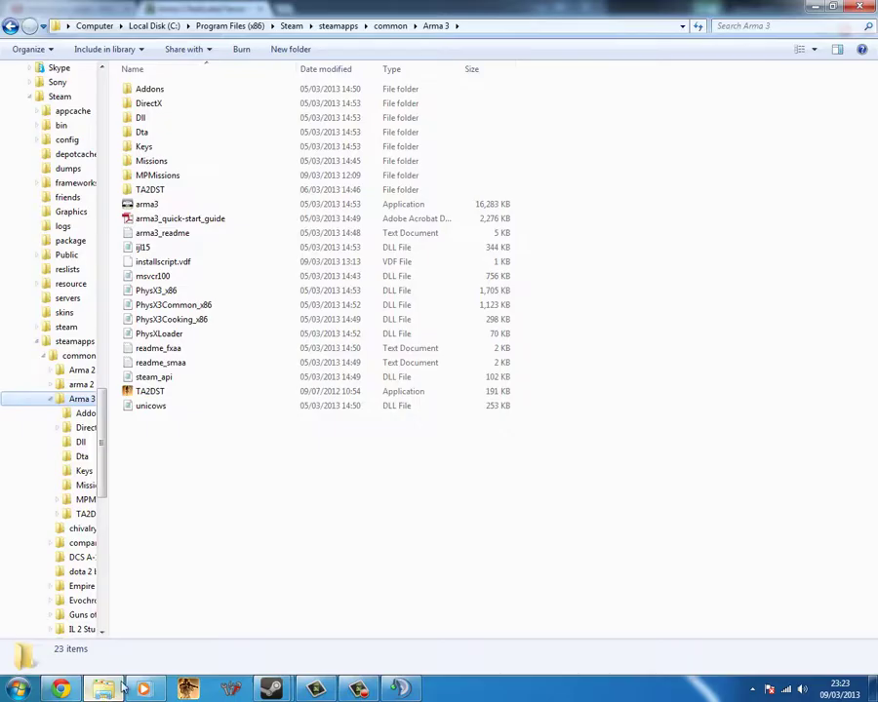
{"action": "left_click", "coordinate": [174, 392]}
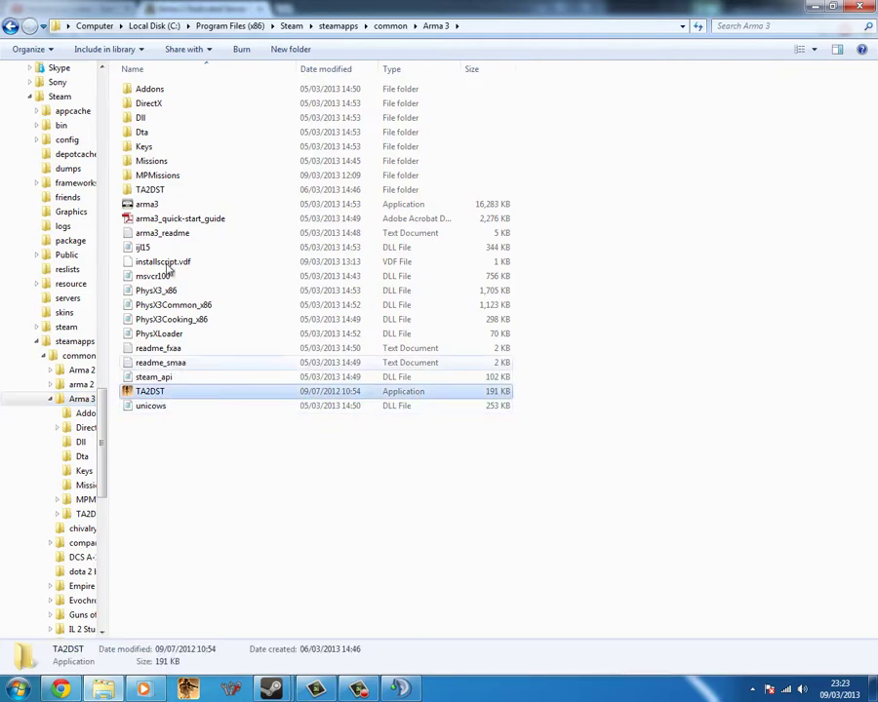
{"action": "left_click", "coordinate": [166, 189]}
{"action": "key", "text": "Delete"}
{"action": "key", "text": "Return"}
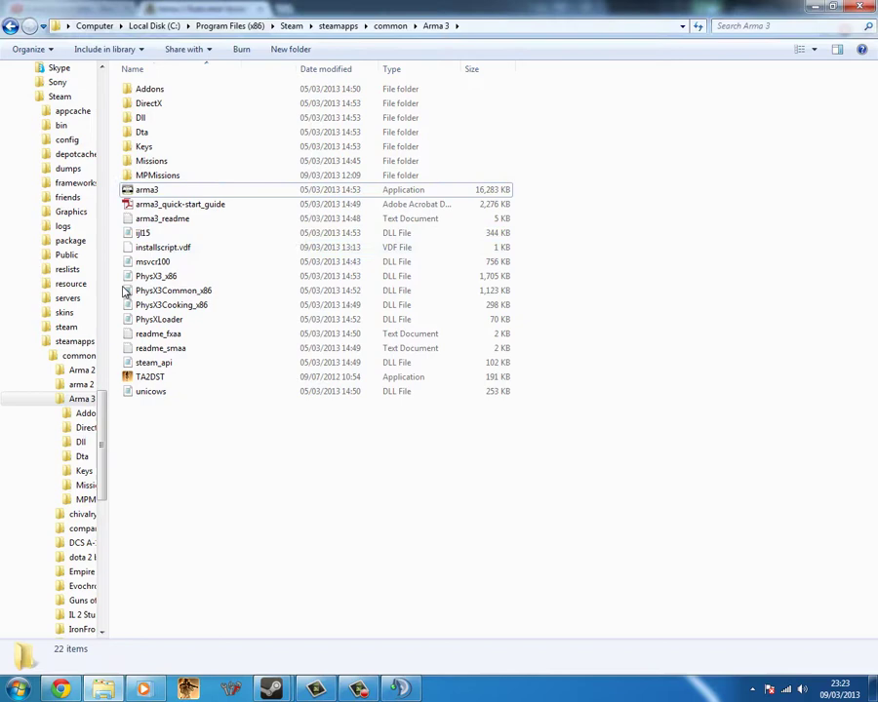
{"action": "double_click", "coordinate": [151, 378]}
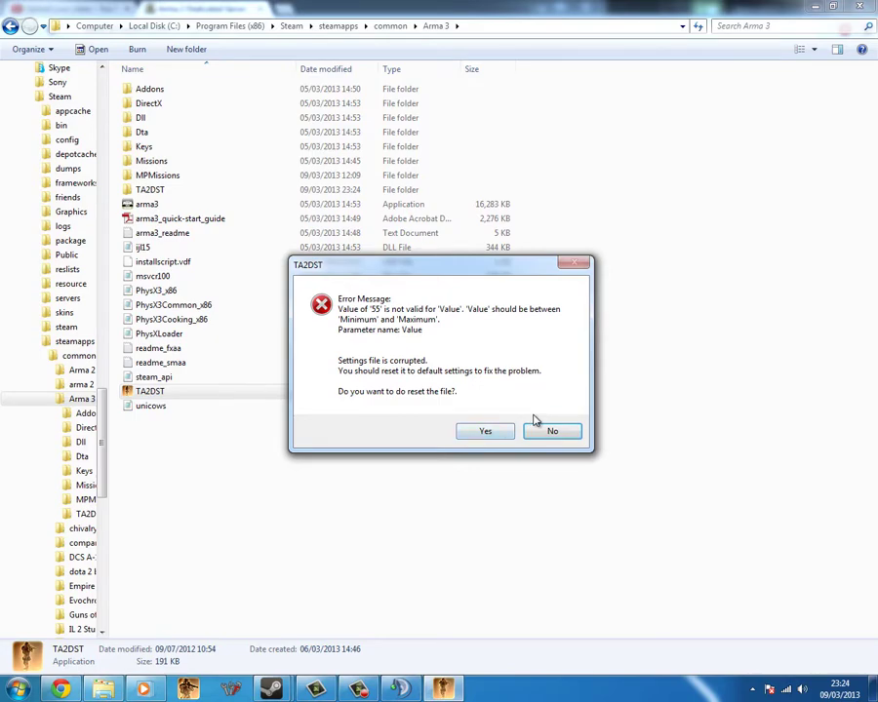
- Decline resetting the corrupted settings file and bring the TA2DST window up with its server details
{"action": "left_click", "coordinate": [552, 432]}
{"action": "left_click", "coordinate": [528, 394]}
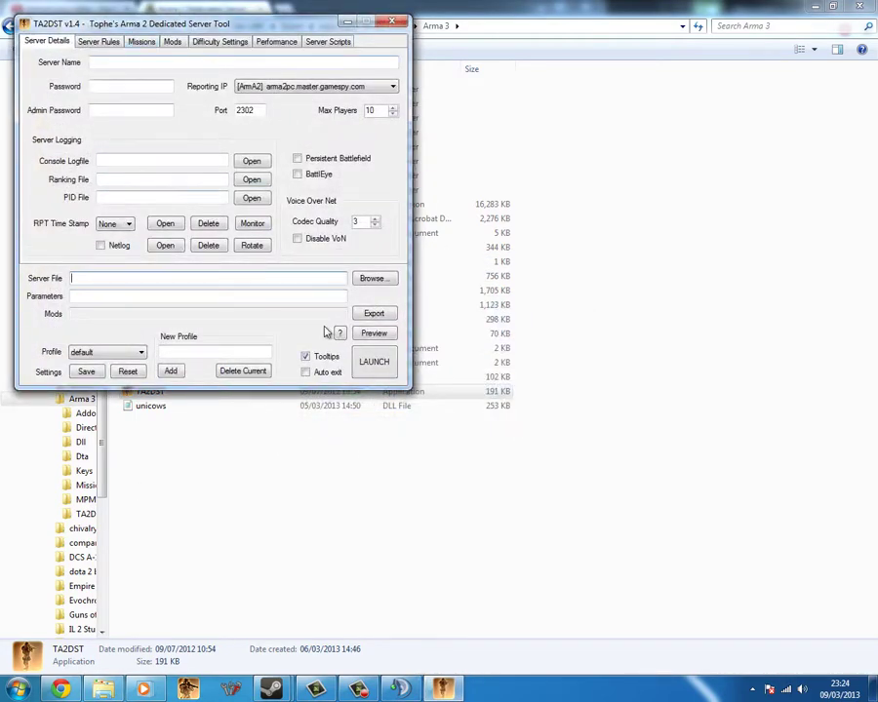
{"action": "left_click", "coordinate": [348, 22]}
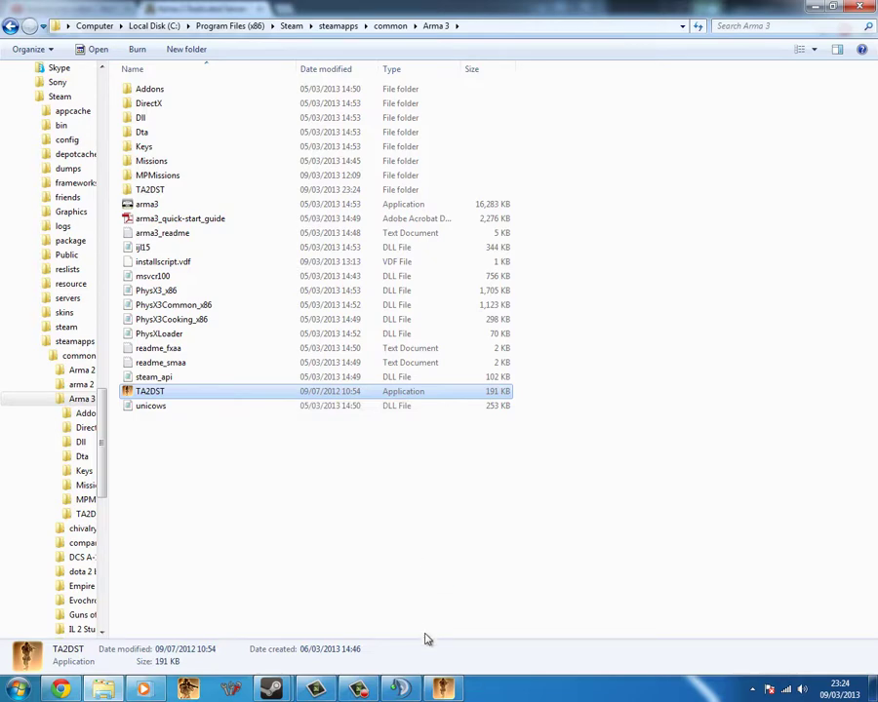
{"action": "left_click", "coordinate": [442, 688]}
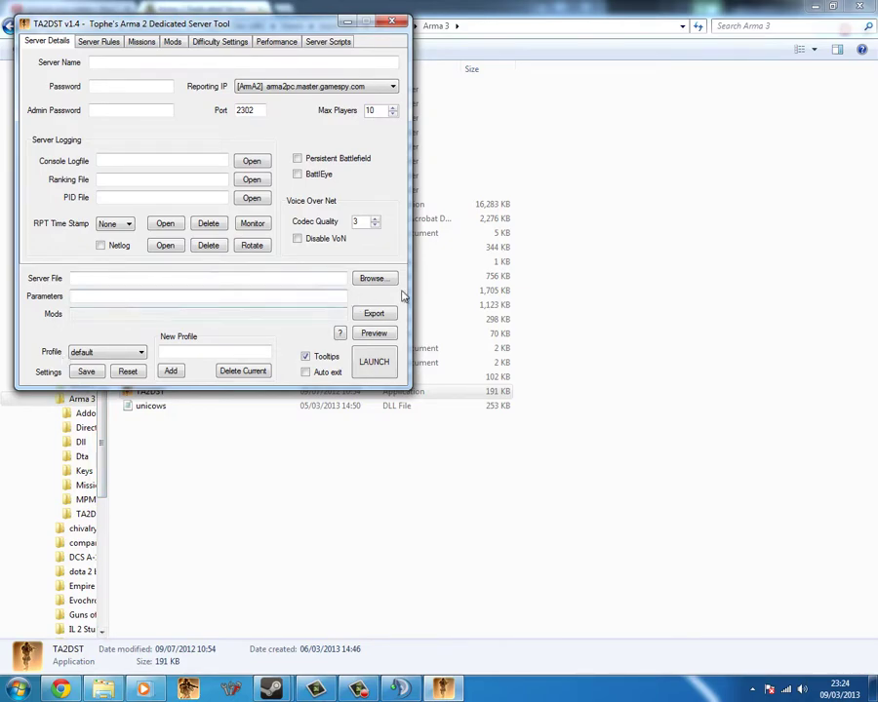
- Browse for the server file with the file filter set to Any File and choose arma3 from the Arma 3 folder
{"action": "left_click", "coordinate": [372, 278]}
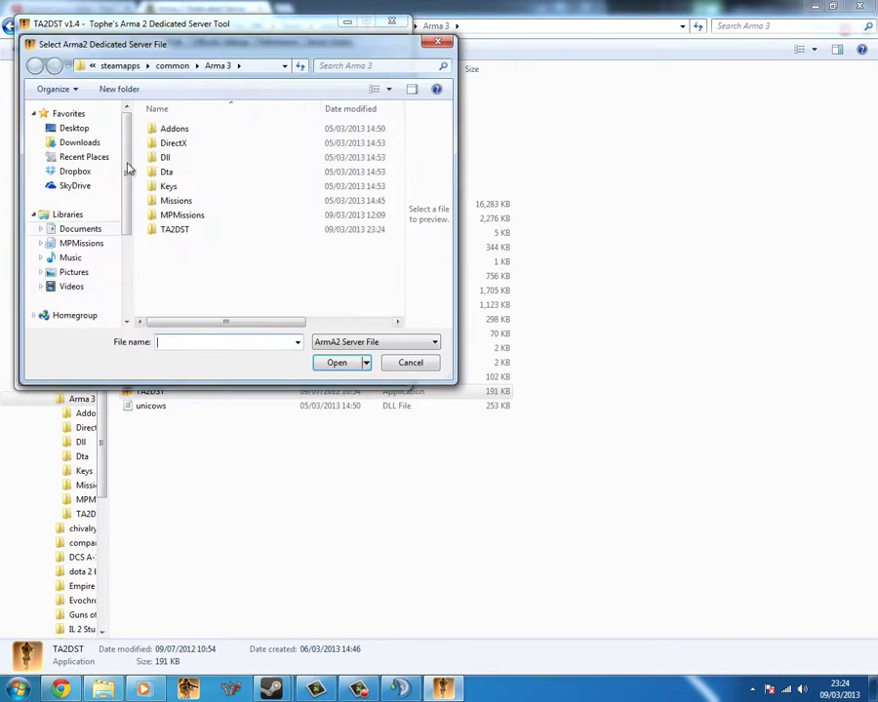
{"action": "left_click_drag", "start_coordinate": [117, 39], "coordinate": [359, 339]}
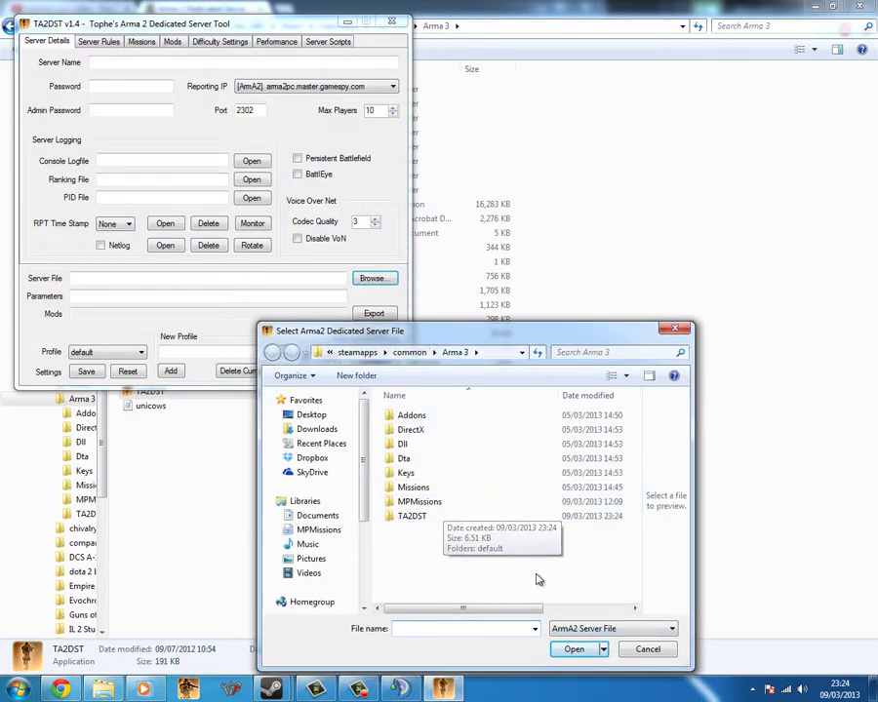
{"action": "left_click", "coordinate": [608, 630]}
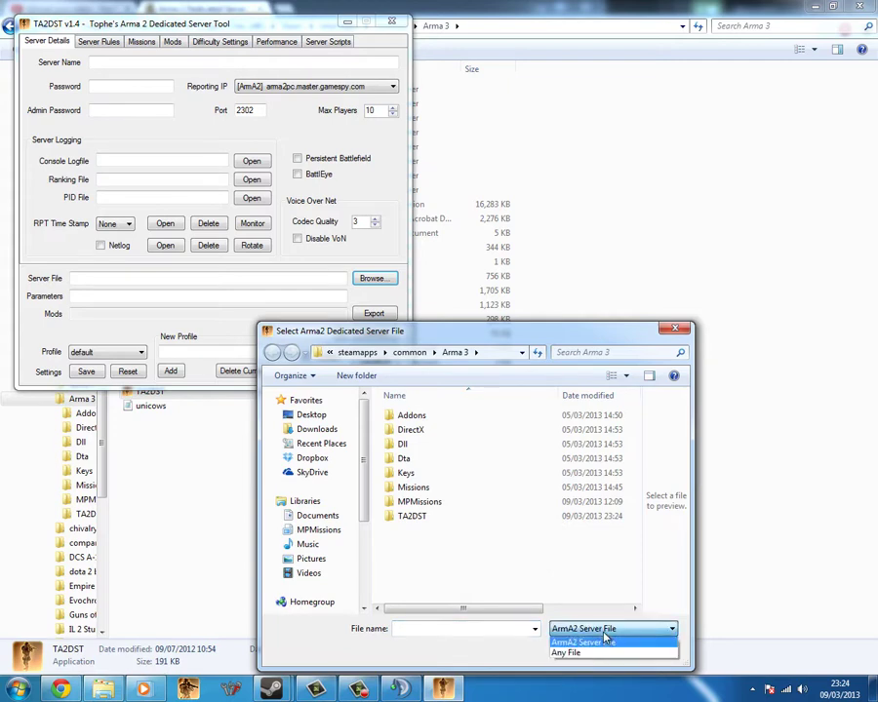
{"action": "left_click", "coordinate": [591, 653]}
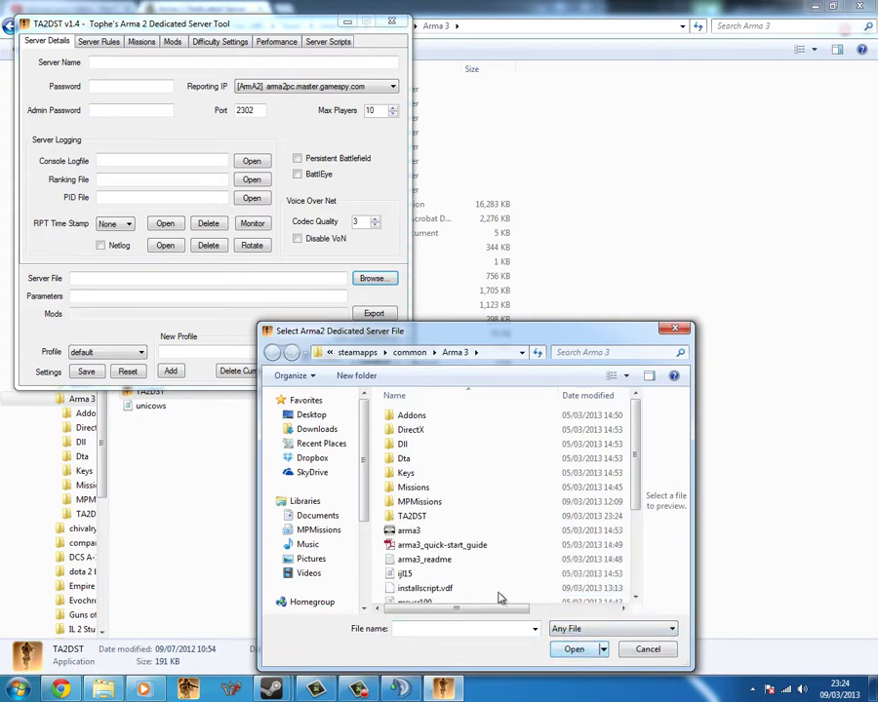
{"action": "left_click", "coordinate": [429, 531]}
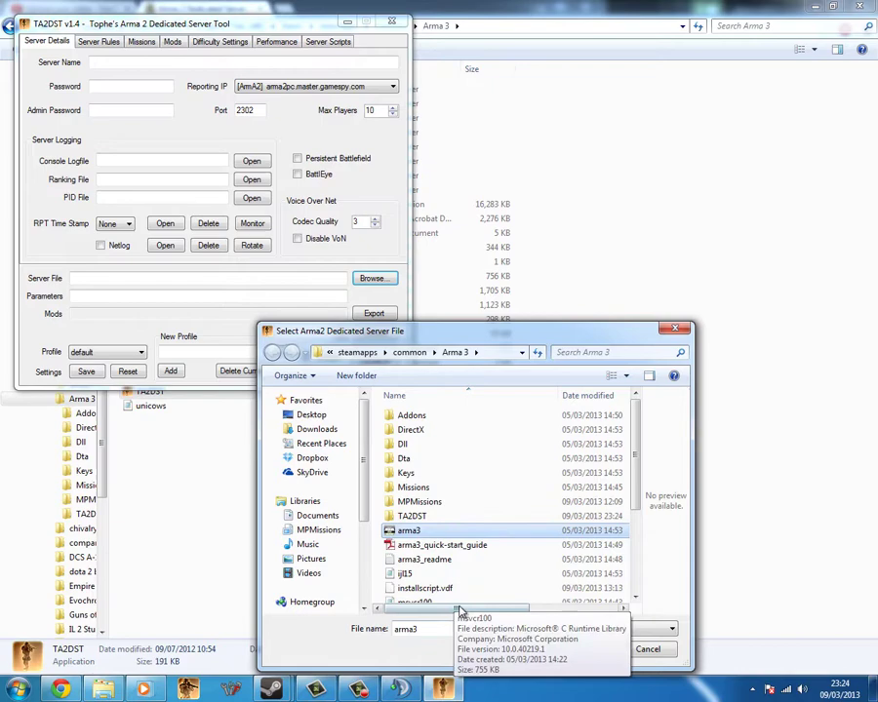
{"action": "left_click_drag", "start_coordinate": [454, 609], "coordinate": [405, 606]}
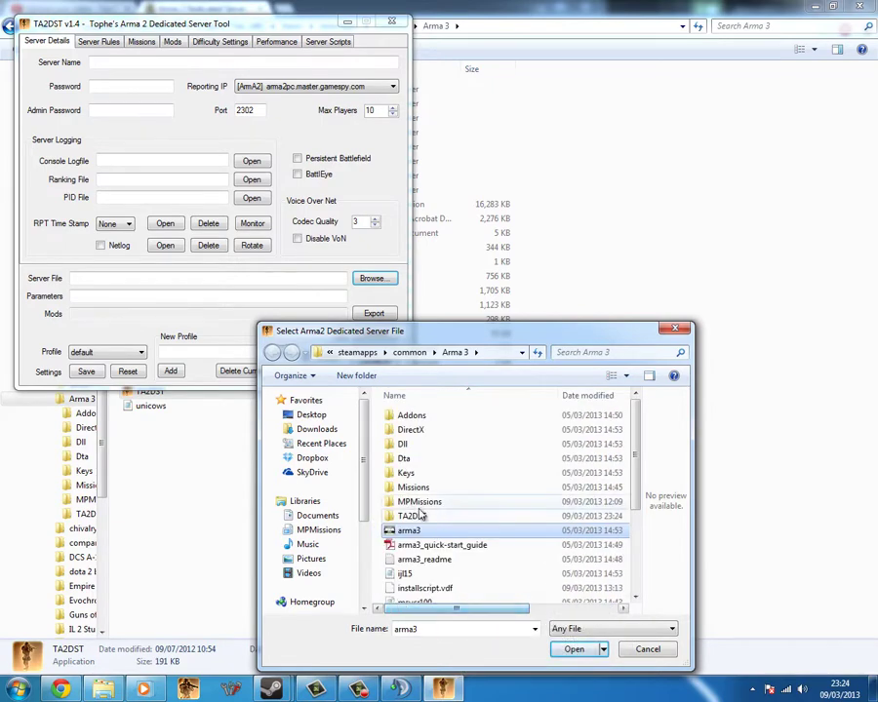
{"action": "left_click", "coordinate": [573, 651]}
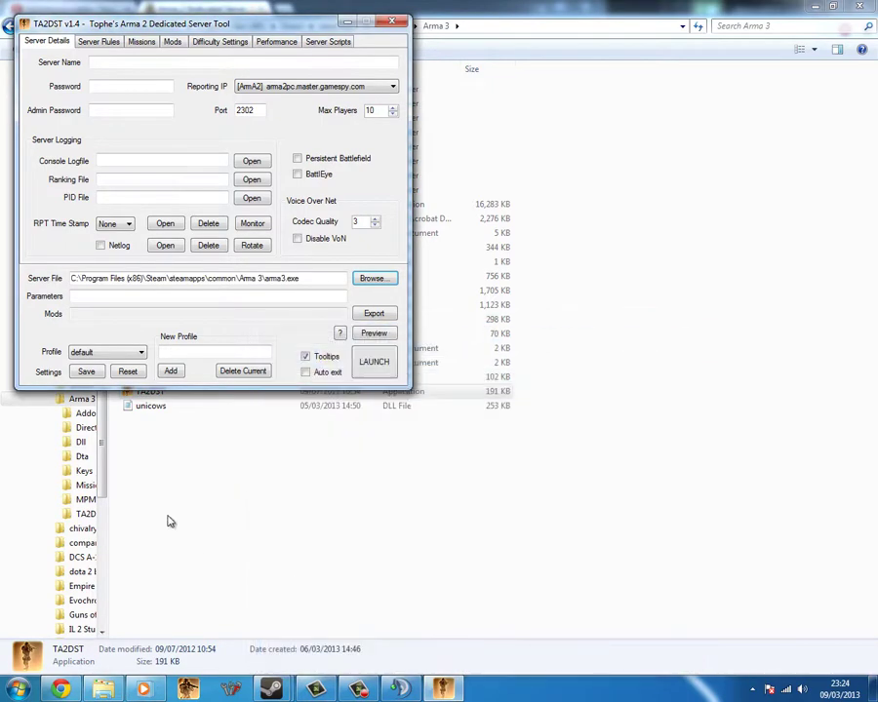
- Add the -server launch parameter, name the server AJID and enter the server password, leaving the admin password blank
{"action": "left_click", "coordinate": [117, 295]}
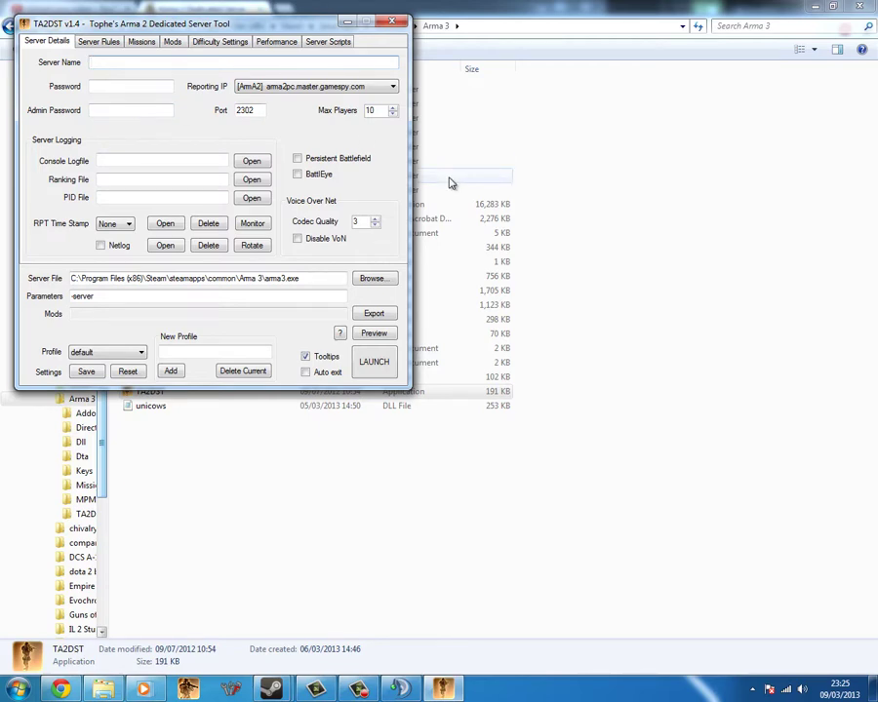
{"action": "left_click", "coordinate": [101, 86]}
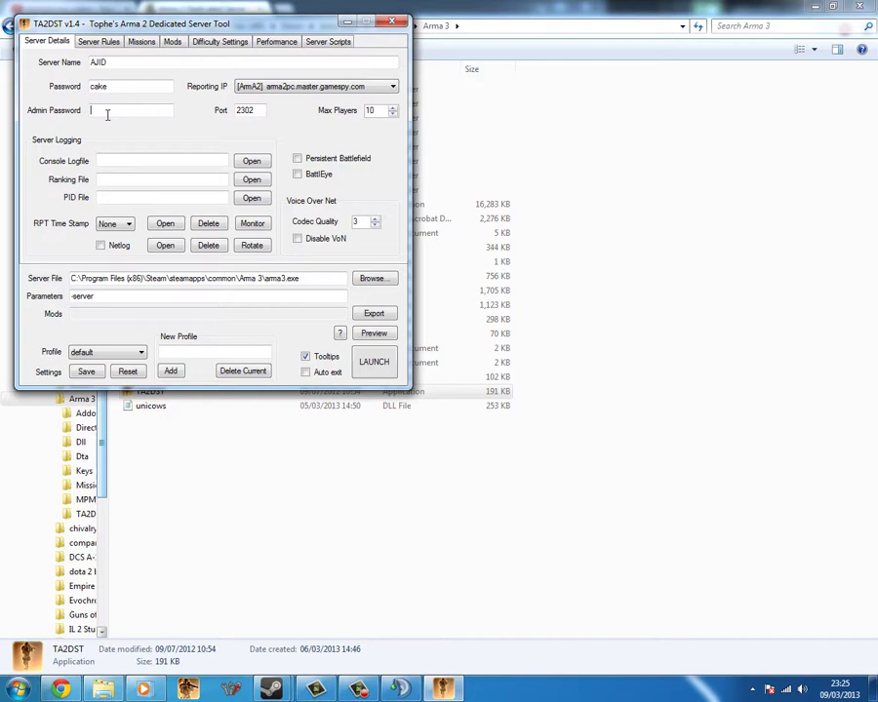
{"action": "left_click", "coordinate": [107, 114]}
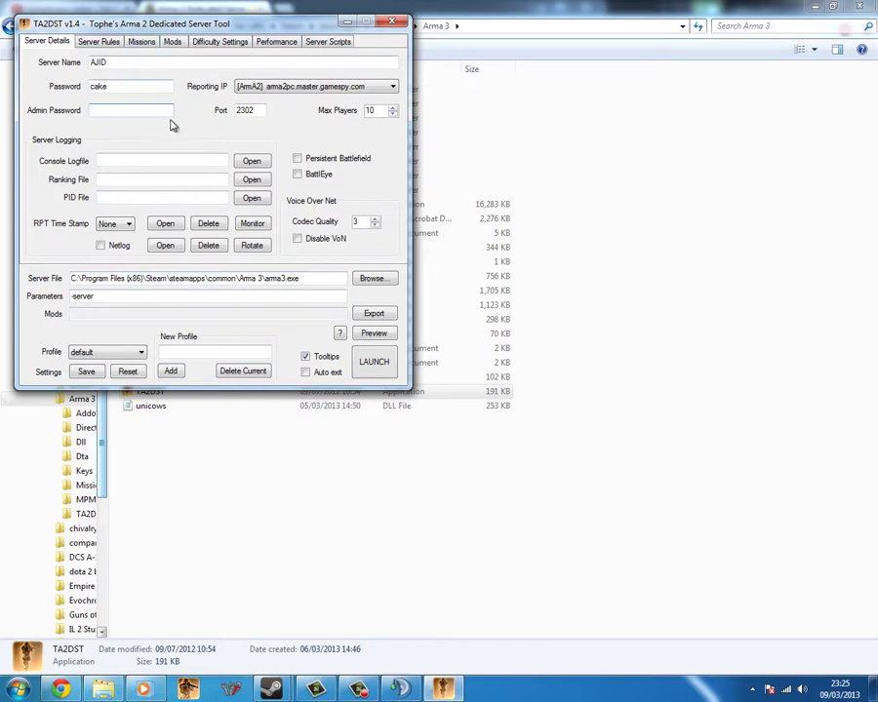
- Review the server rules and the available missions, and open the MPMissions folder in Windows Explorer to view the mission files
{"action": "left_click", "coordinate": [98, 44]}
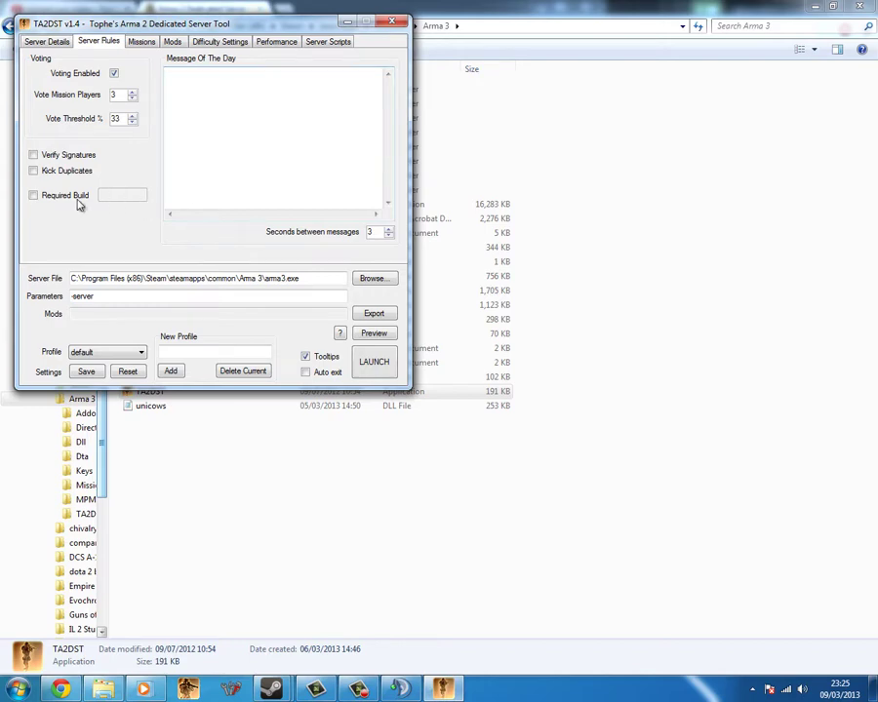
{"action": "left_click", "coordinate": [140, 43]}
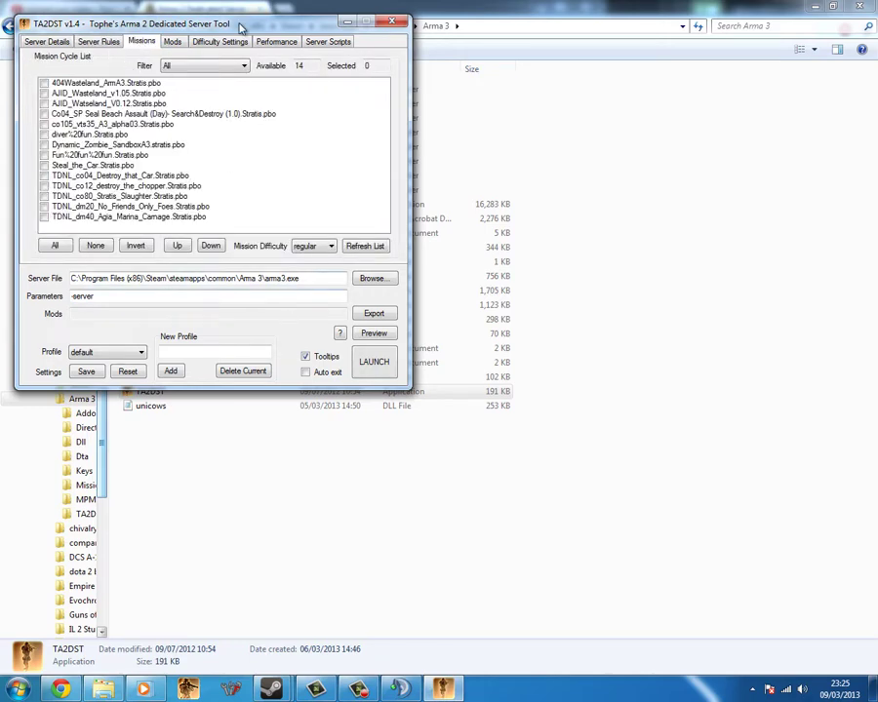
{"action": "left_click_drag", "start_coordinate": [171, 21], "coordinate": [234, 189]}
{"action": "left_click_drag", "start_coordinate": [293, 191], "coordinate": [321, 418]}
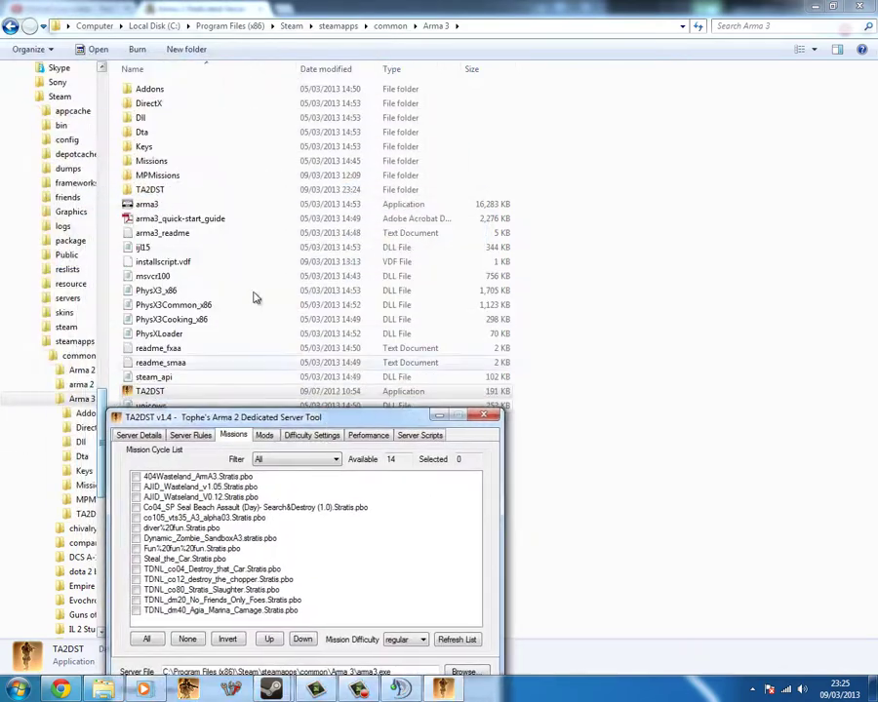
{"action": "double_click", "coordinate": [169, 174]}
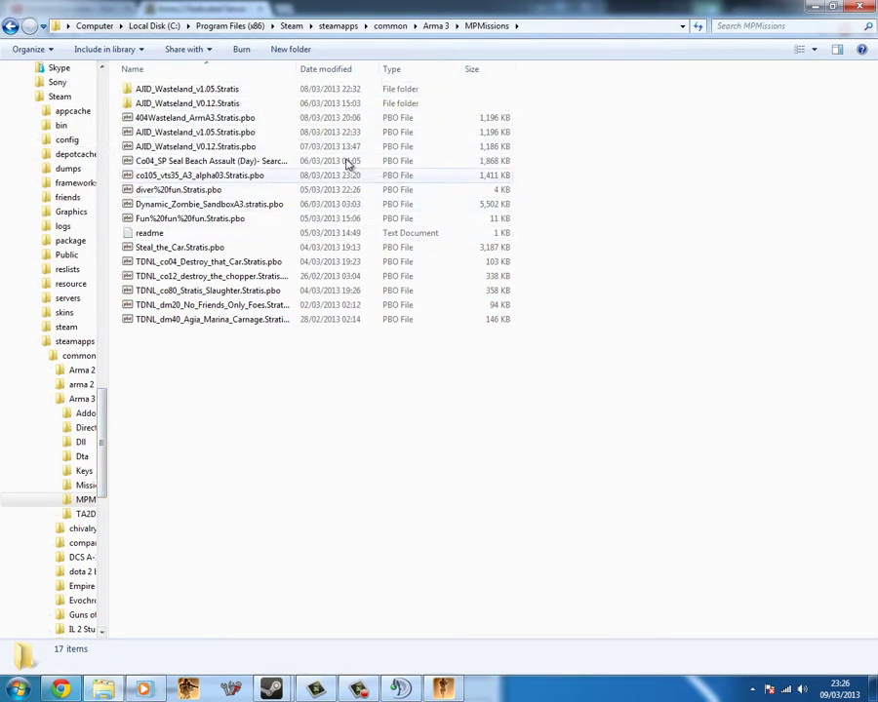
- Back in TA2DST, select 404Wasteland_ArmA3.Stratis.pbo in the mission cycle list
{"action": "left_click", "coordinate": [456, 692]}
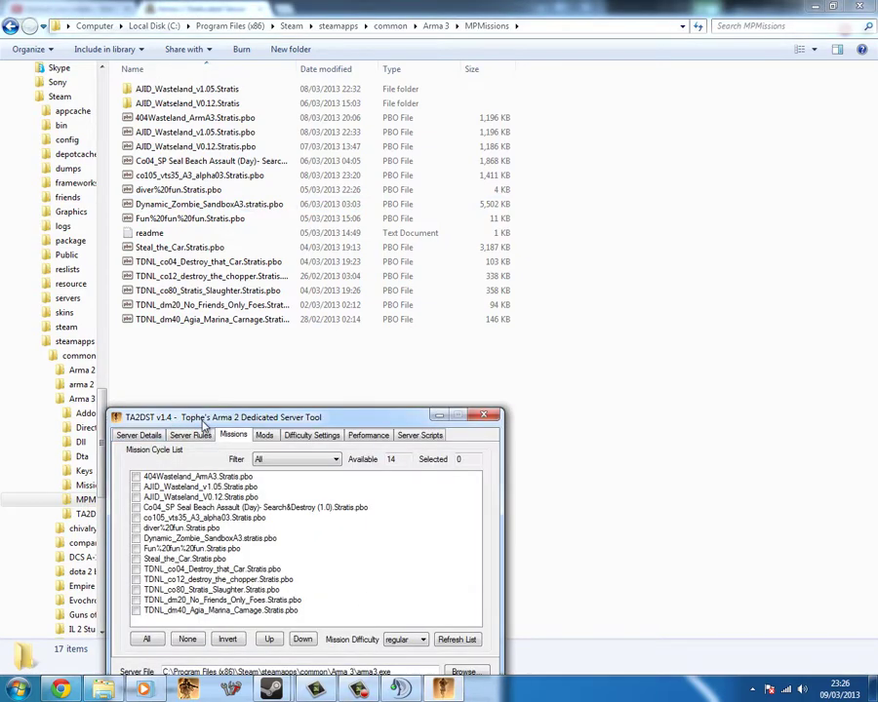
{"action": "left_click_drag", "start_coordinate": [204, 419], "coordinate": [309, 217]}
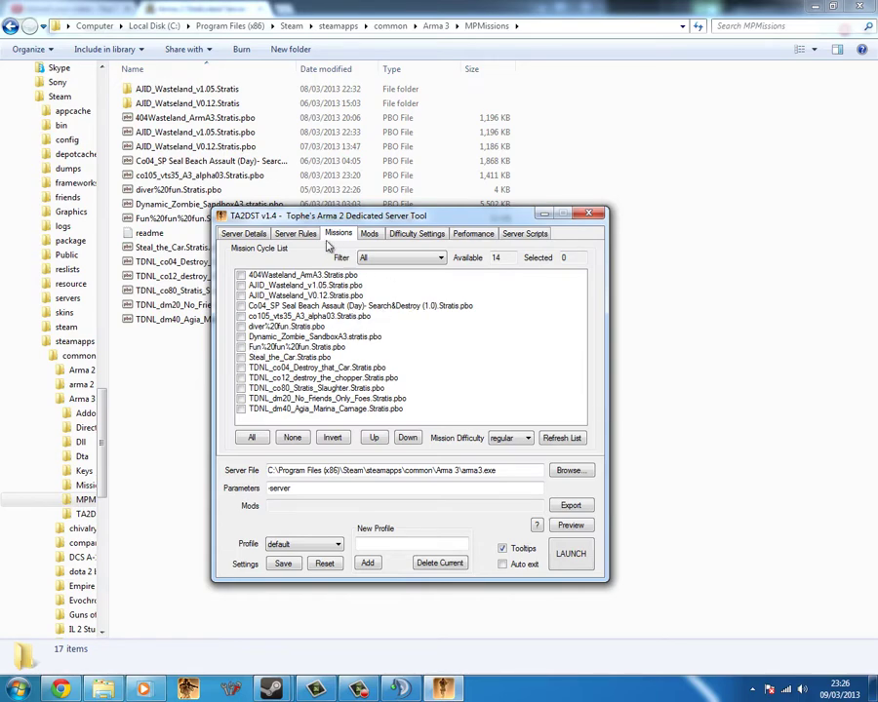
{"action": "left_click", "coordinate": [240, 279]}
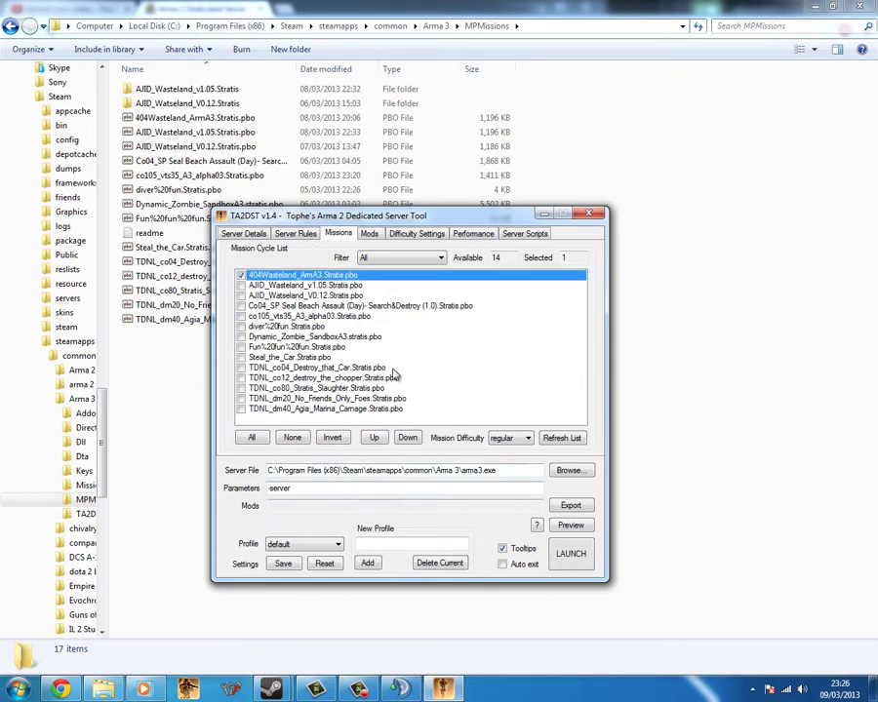
- Review the available mods, difficulty settings, maximum bandwidth information and server scripts, and check the port in the server details
{"action": "left_click", "coordinate": [371, 236]}
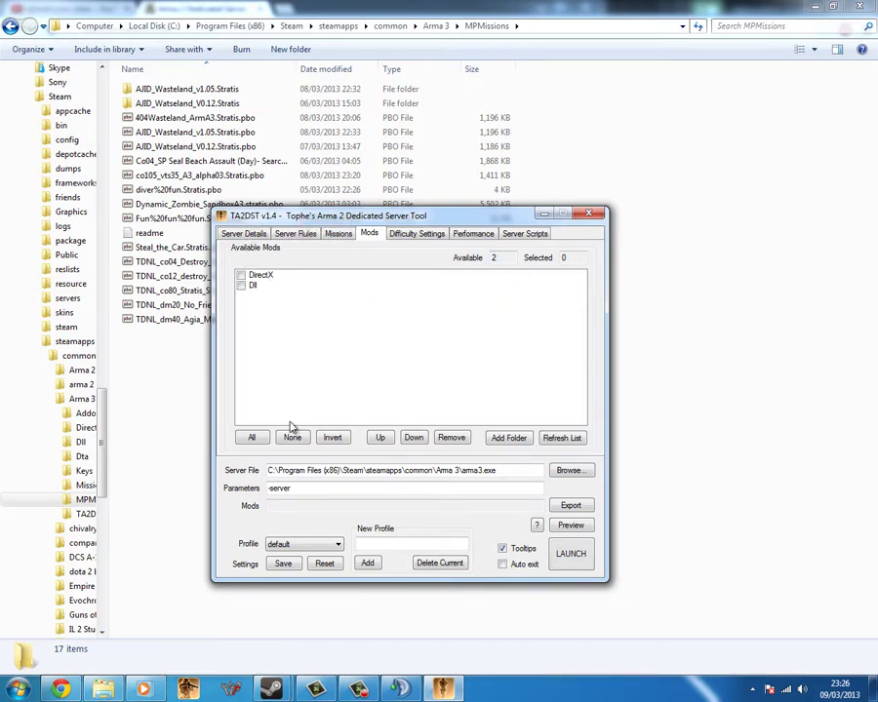
{"action": "left_click", "coordinate": [410, 233]}
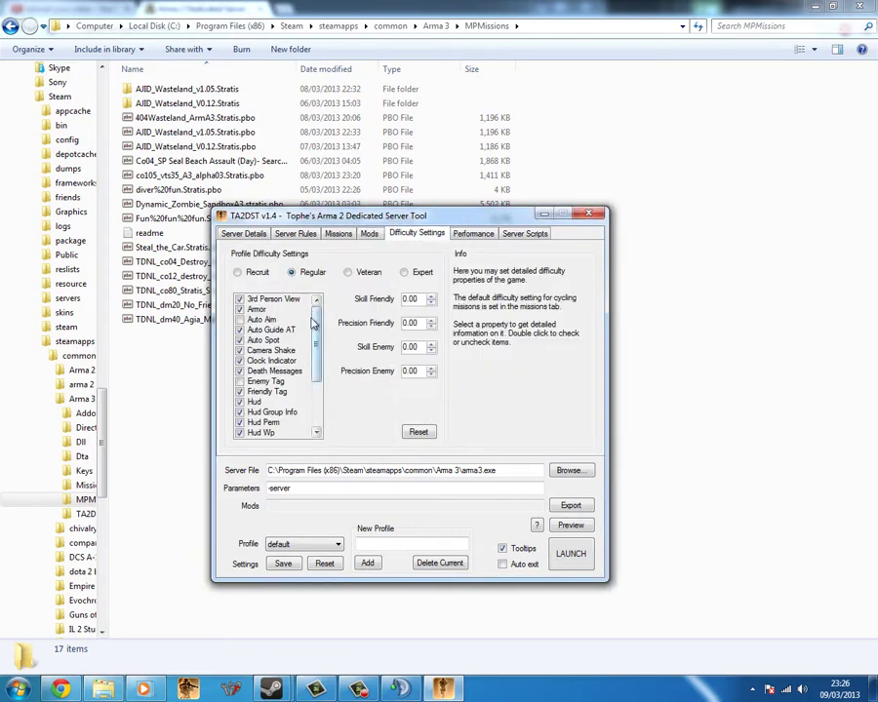
{"action": "scroll", "coordinate": [300, 417], "scroll_direction": "down", "scroll_amount": 3}
{"action": "scroll", "coordinate": [300, 416], "scroll_direction": "up", "scroll_amount": 3}
{"action": "left_click", "coordinate": [478, 235]}
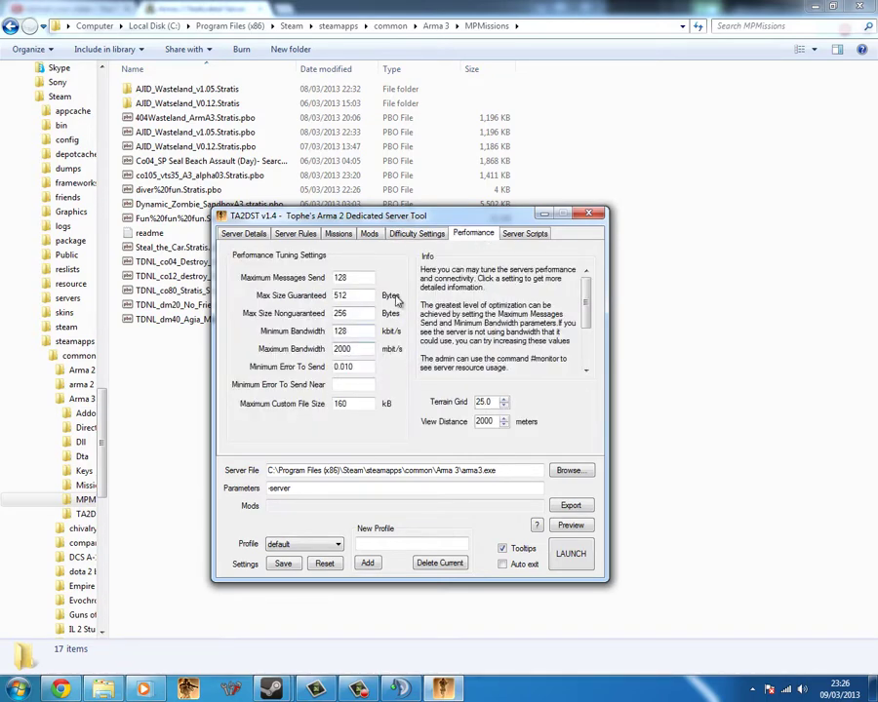
{"action": "left_click", "coordinate": [349, 352]}
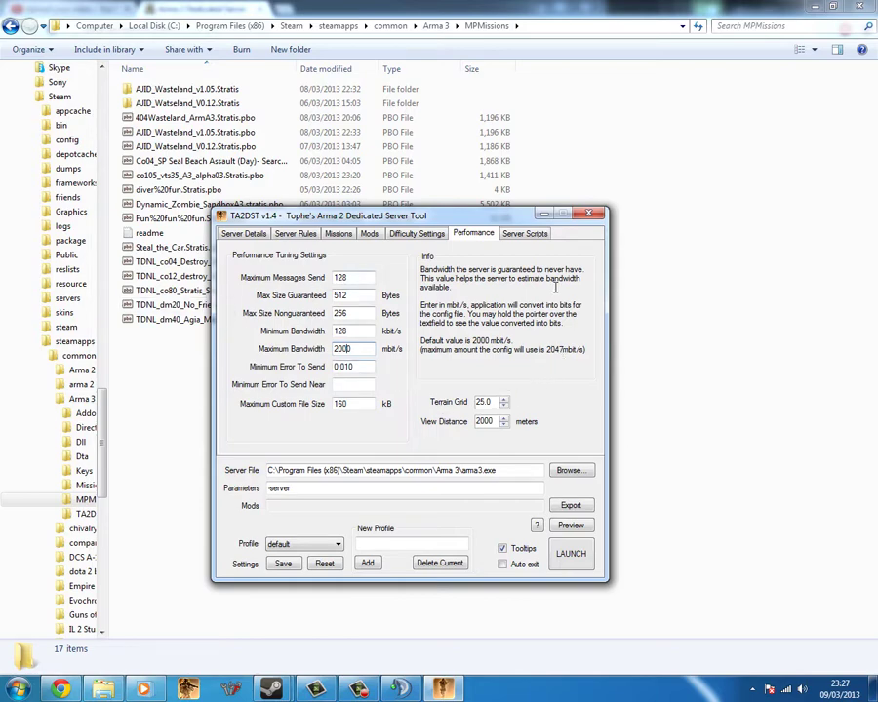
{"action": "left_click", "coordinate": [527, 233]}
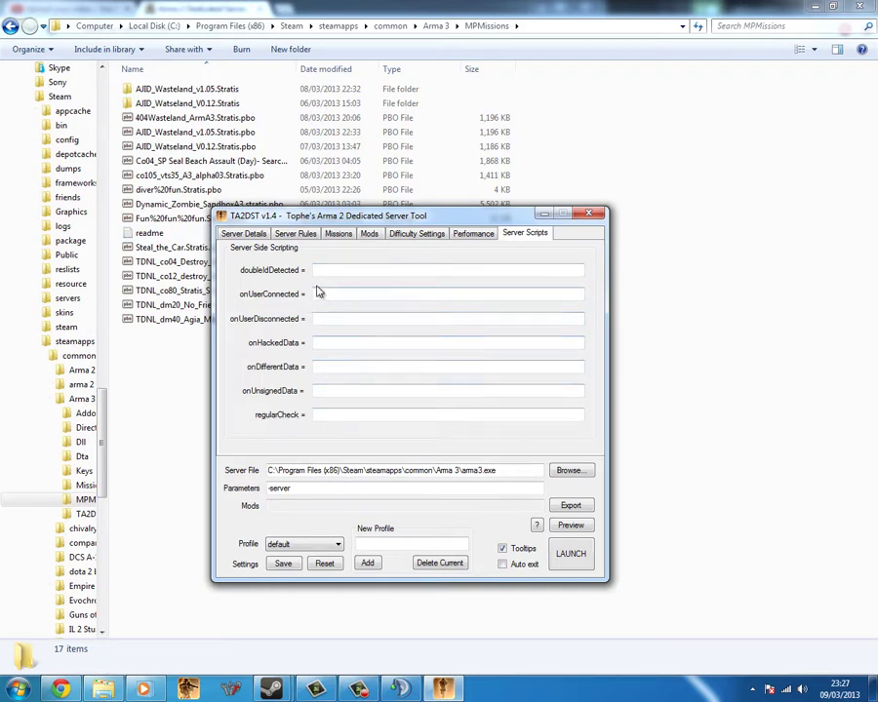
{"action": "left_click", "coordinate": [242, 233]}
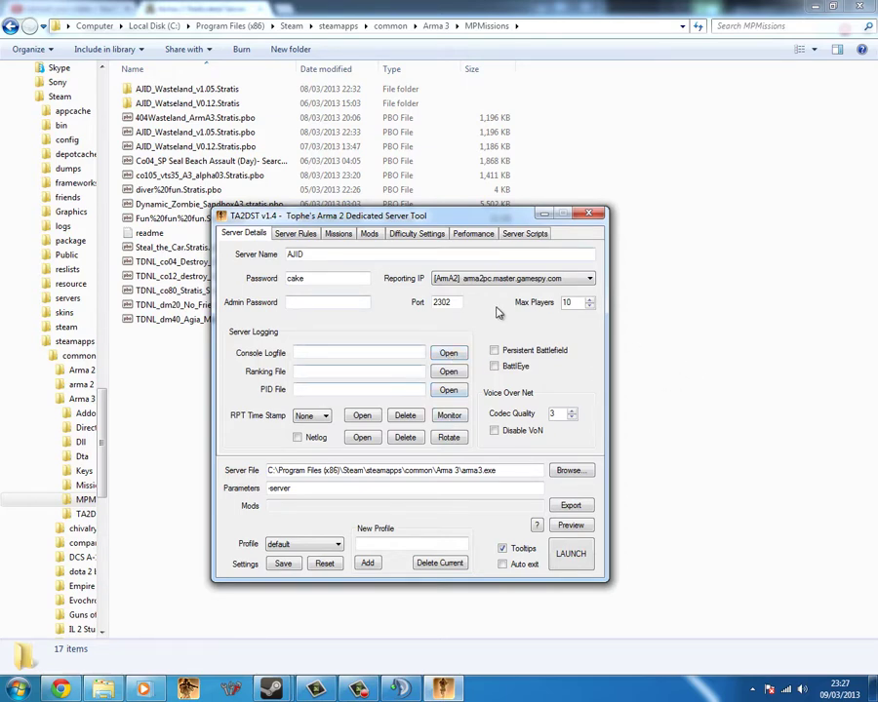
{"action": "left_click", "coordinate": [450, 303]}
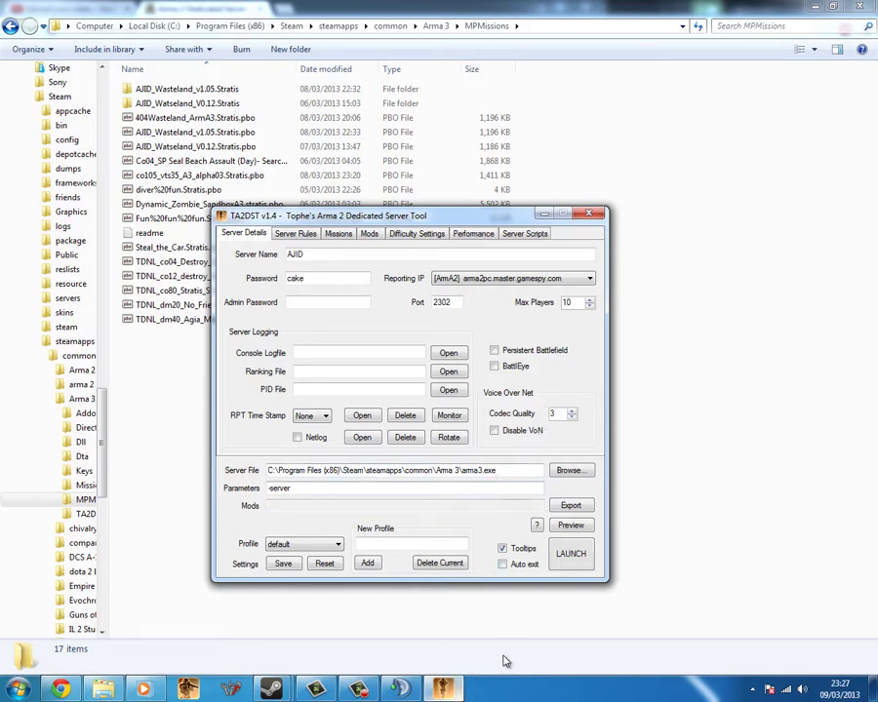
- Launch the server and save the settings of the default profile
{"action": "left_click", "coordinate": [570, 558]}
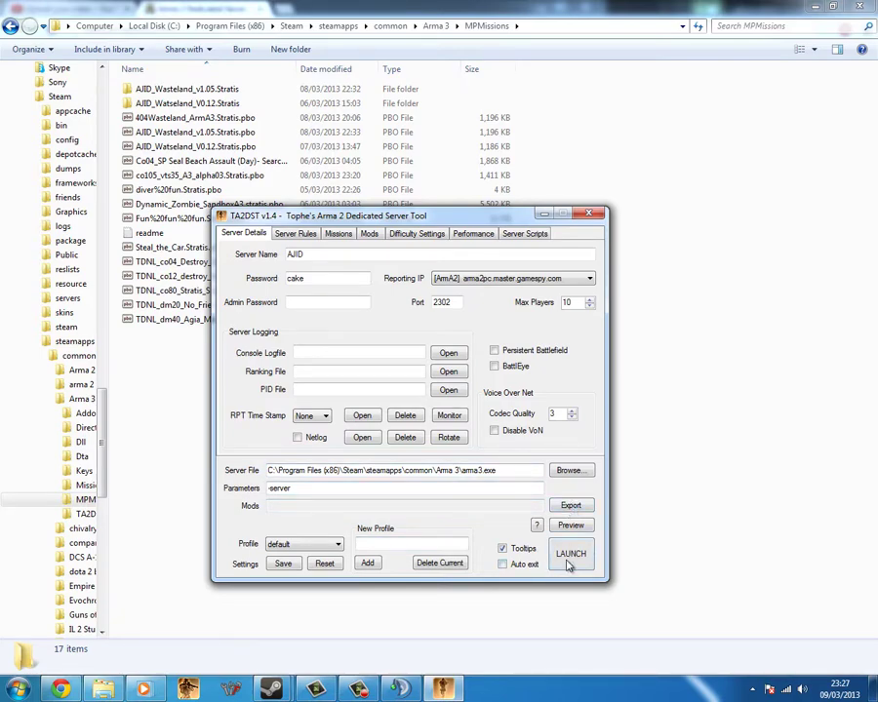
{"action": "left_click", "coordinate": [482, 415]}
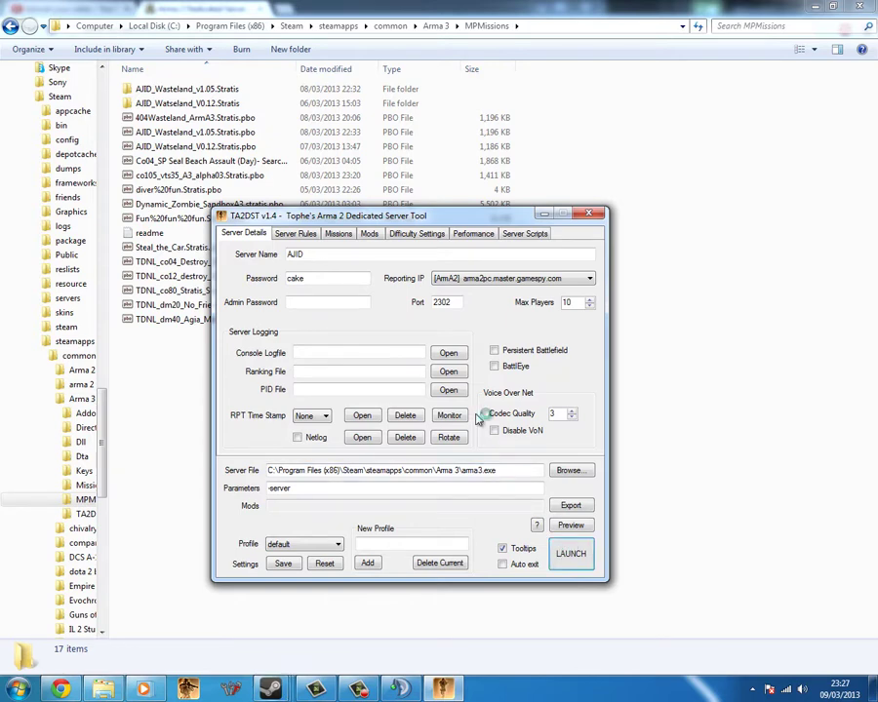
{"action": "left_click", "coordinate": [280, 565]}
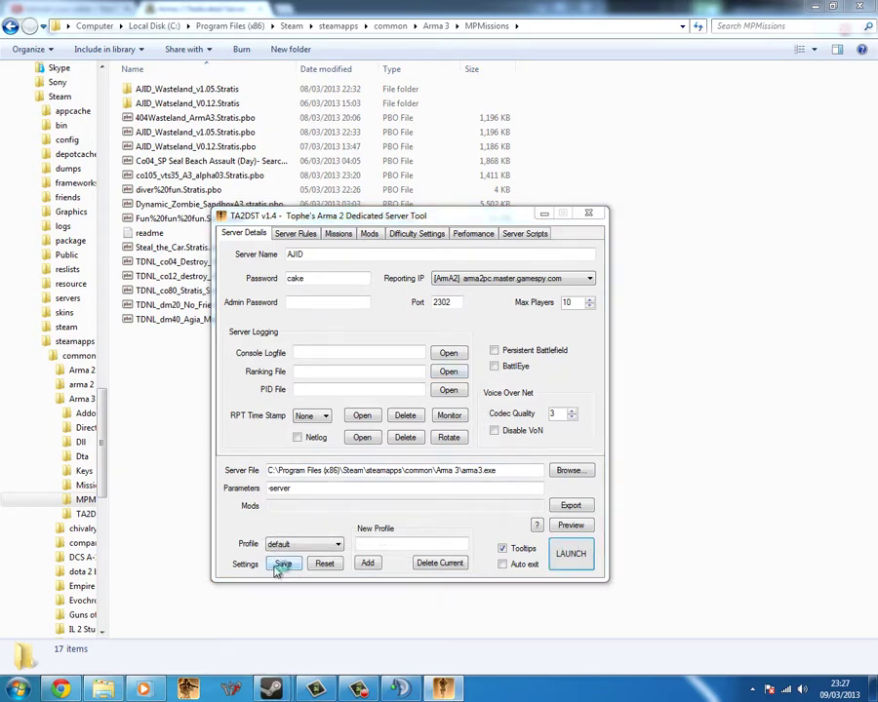
{"action": "left_click", "coordinate": [536, 514]}
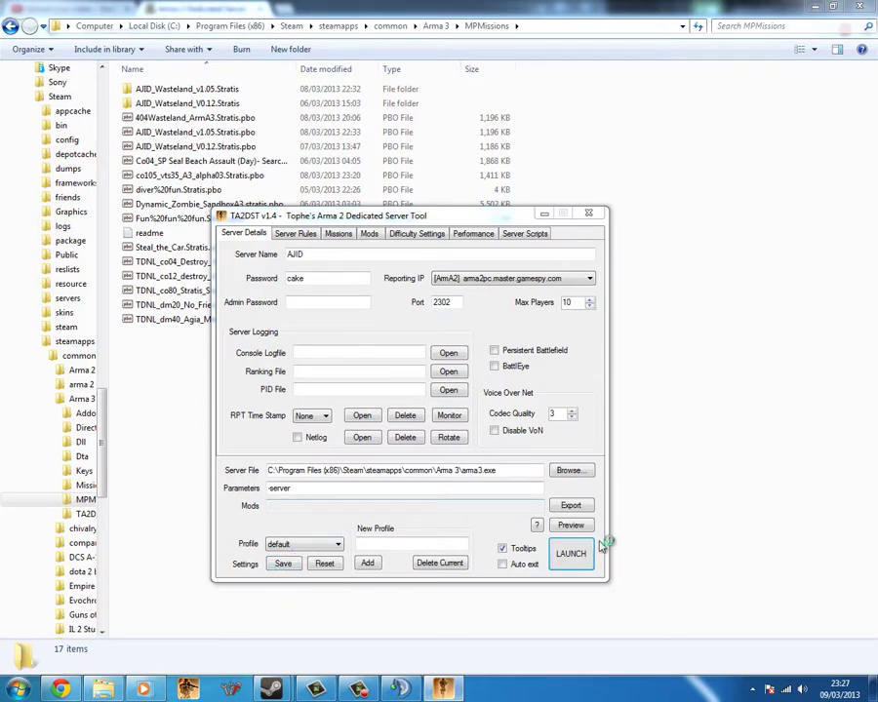
{"action": "left_click", "coordinate": [470, 506]}
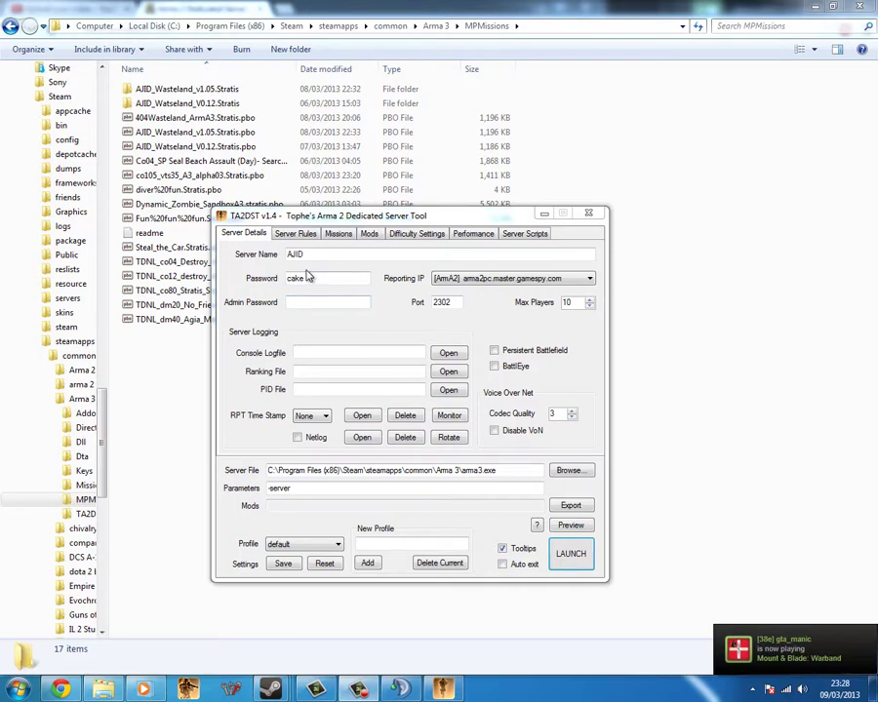
- Open the choices for the server's reporting IP
{"action": "left_click", "coordinate": [534, 278]}
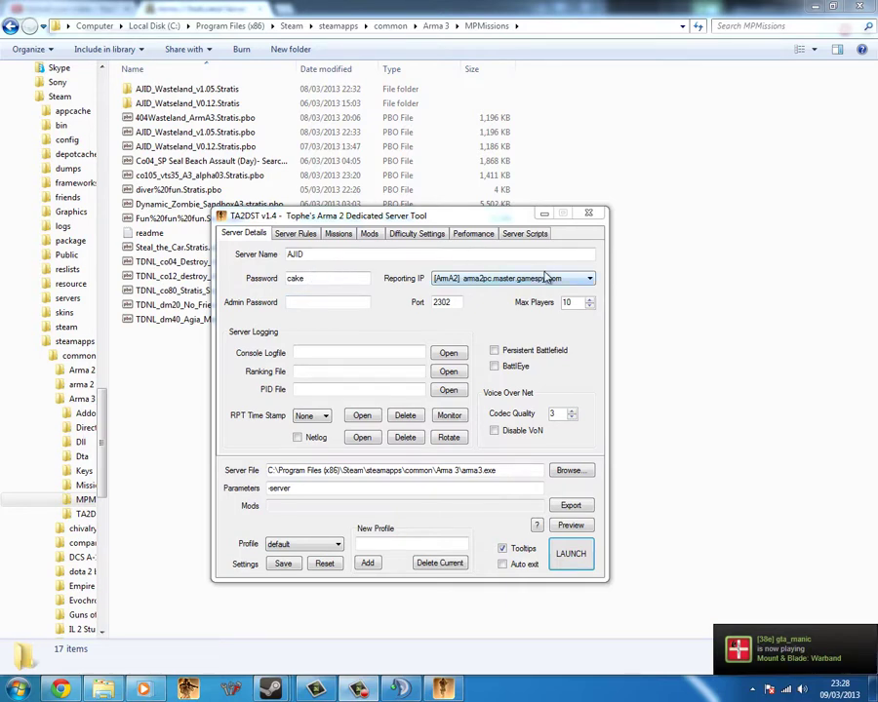